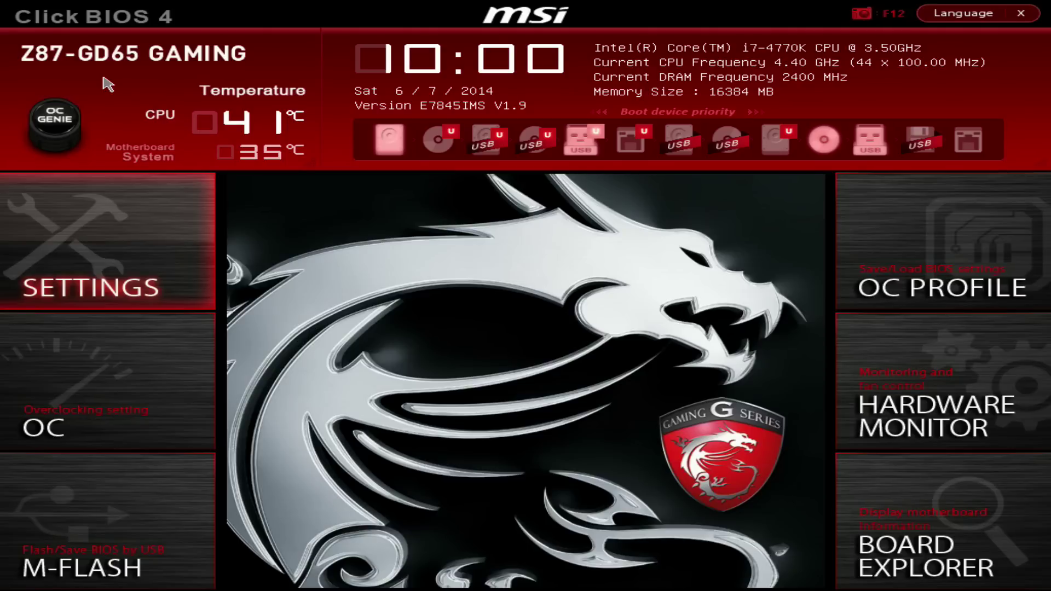
Enter the OC section and move down past the base clock and PLL settings to Adjust CPU Ratio.
key("Down")
key("Return")
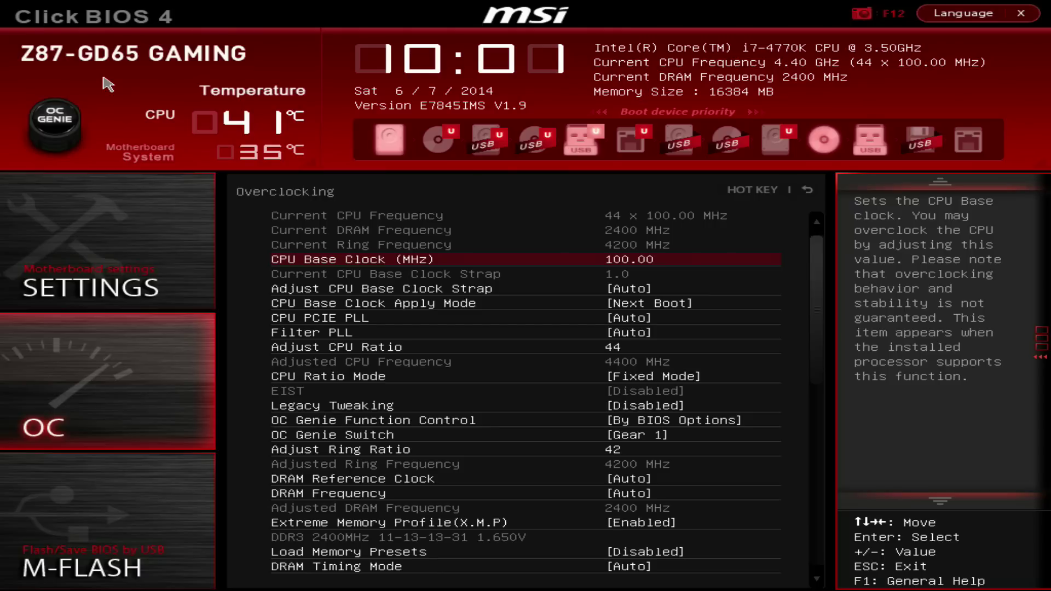
key("Down")
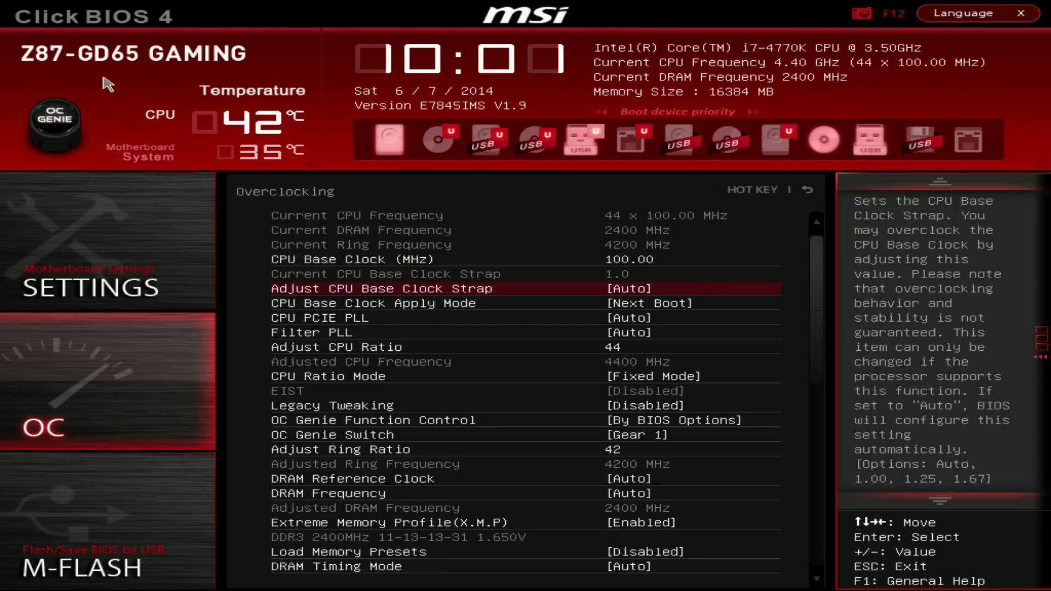
key("Down")
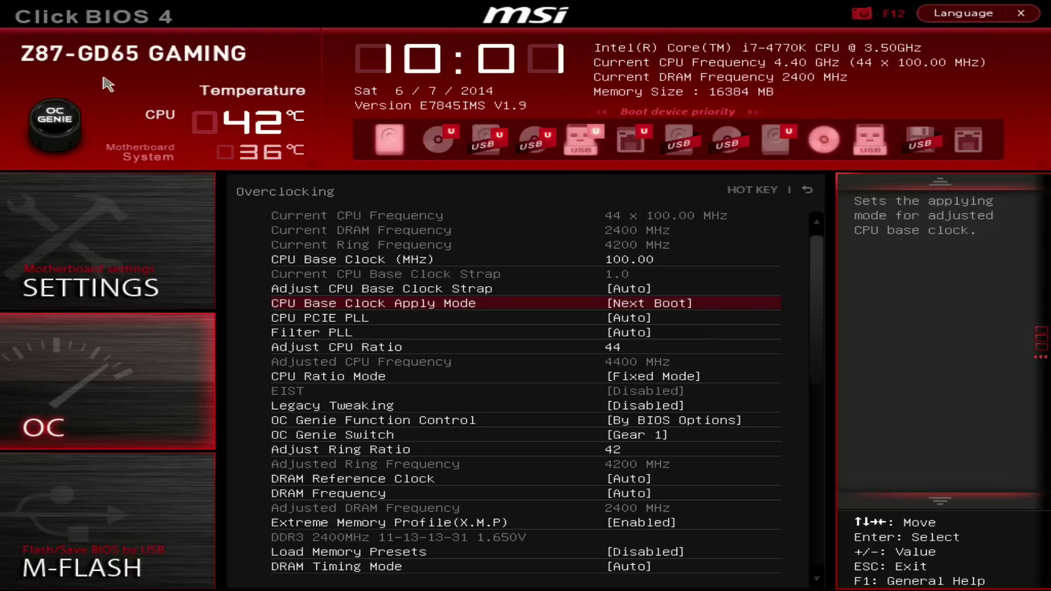
key("Down")
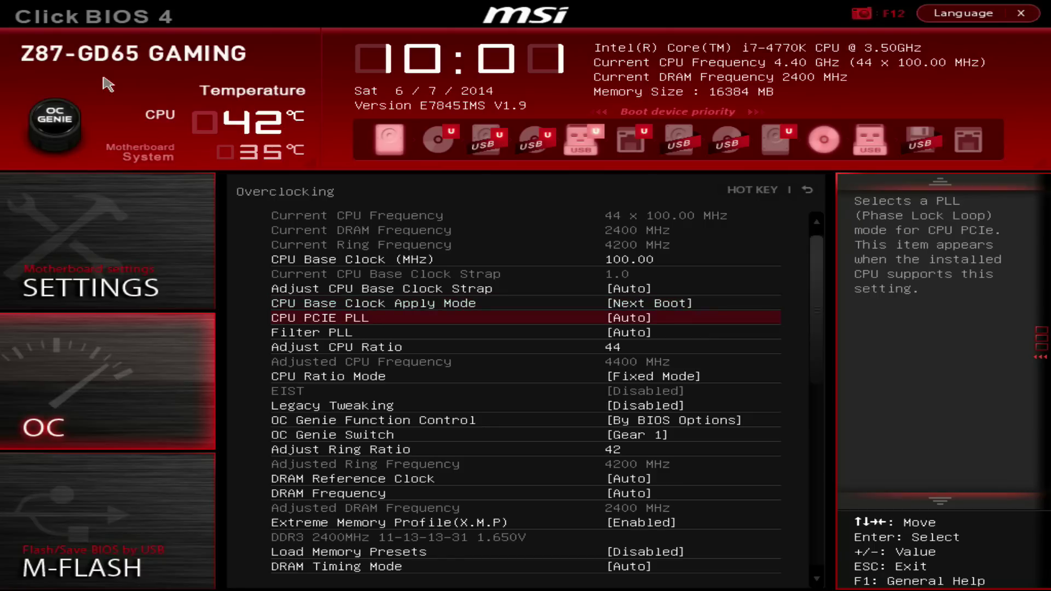
key("Down")
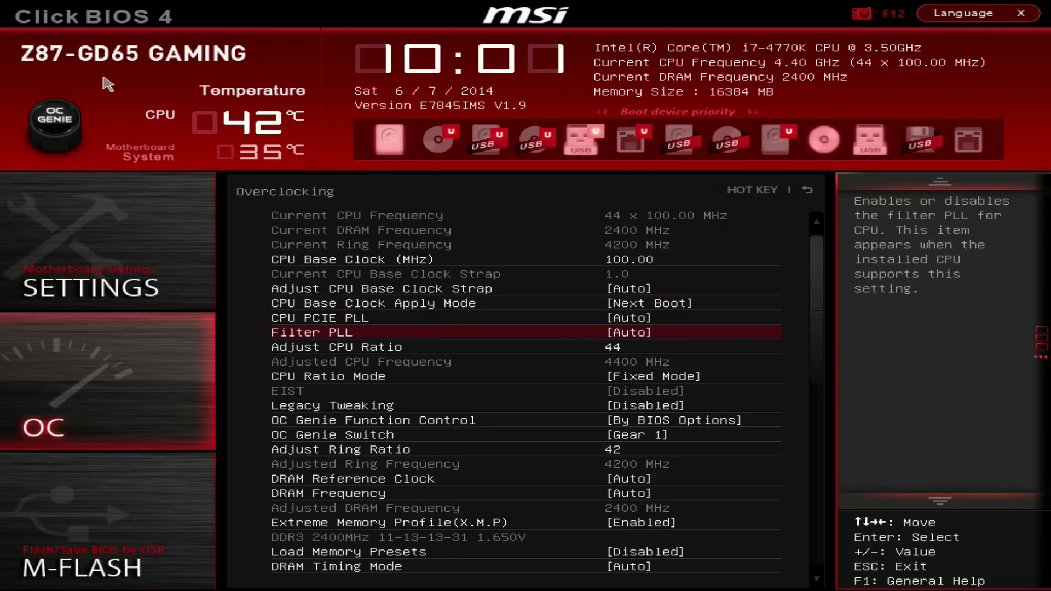
key("Down")
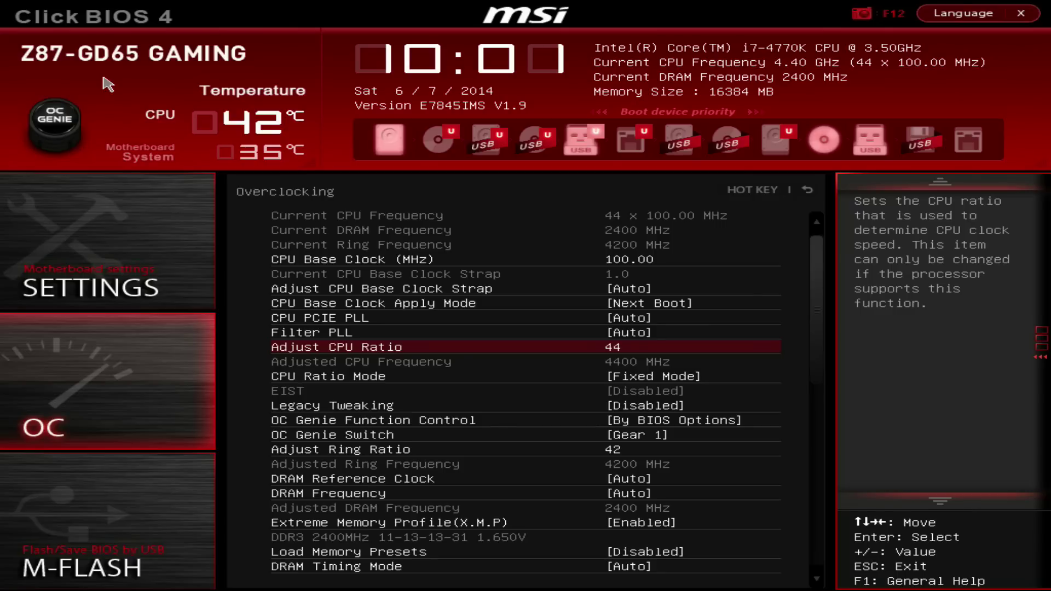
type("45")
Confirm CPU ratio 45 (4500 MHz) and continue down past CPU Ratio Mode to OC Genie Function Control.
key("Down")
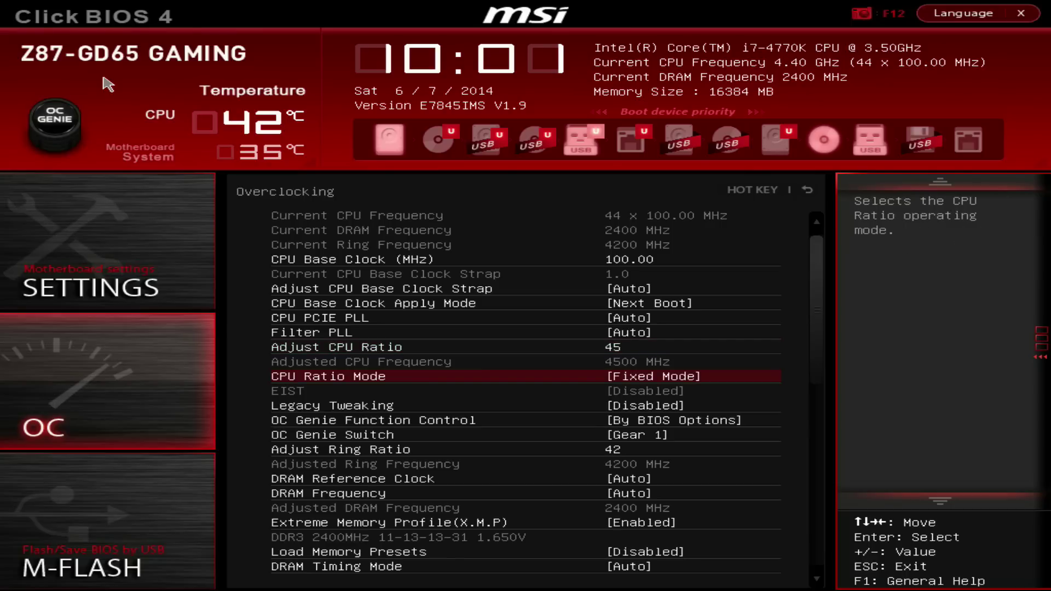
key("Down")
key("Down")
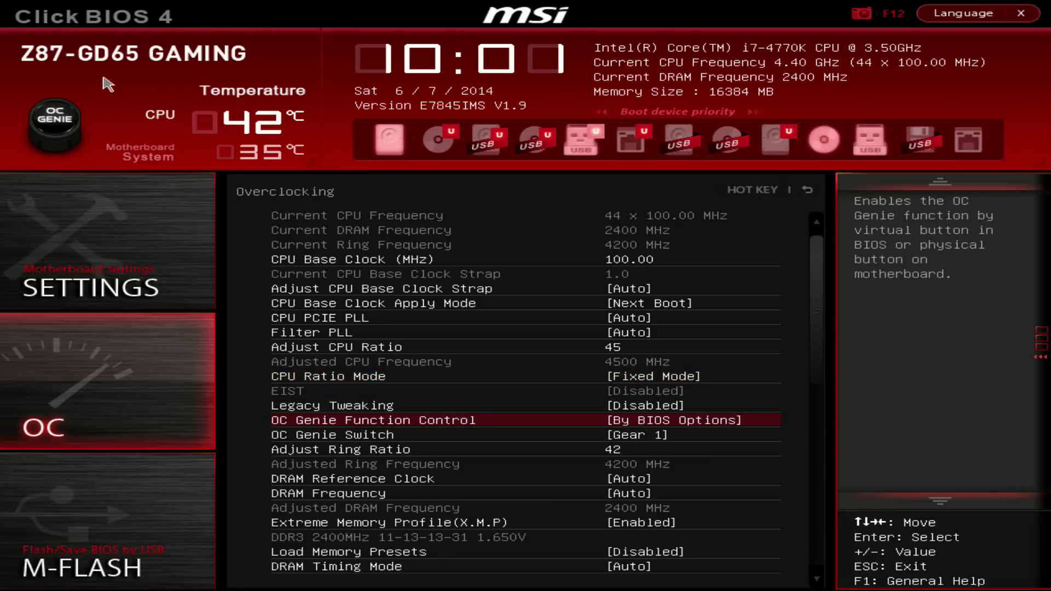
key("Down")
key("Down")
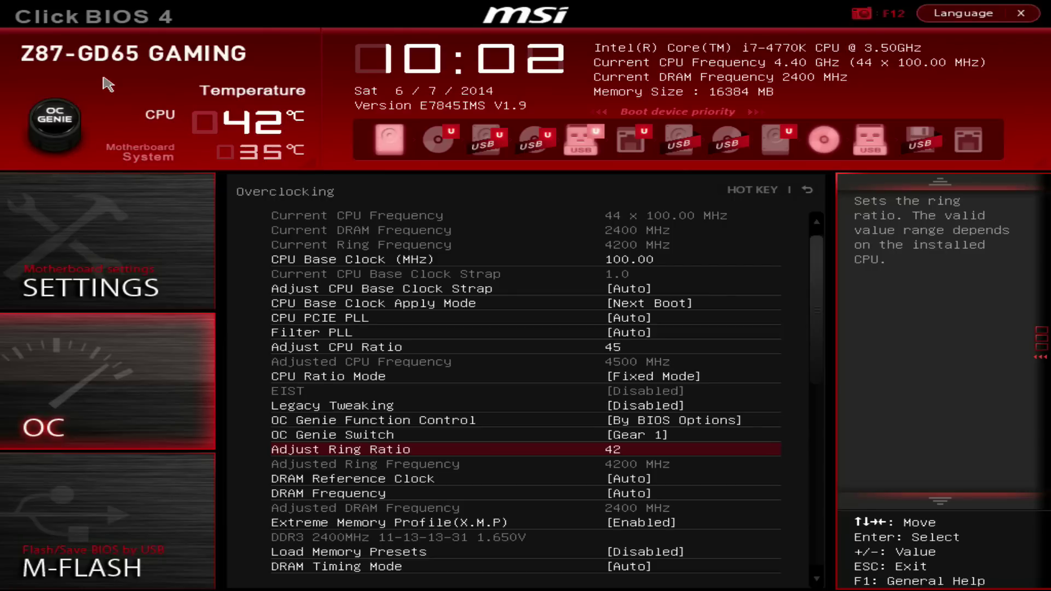
key("Down")
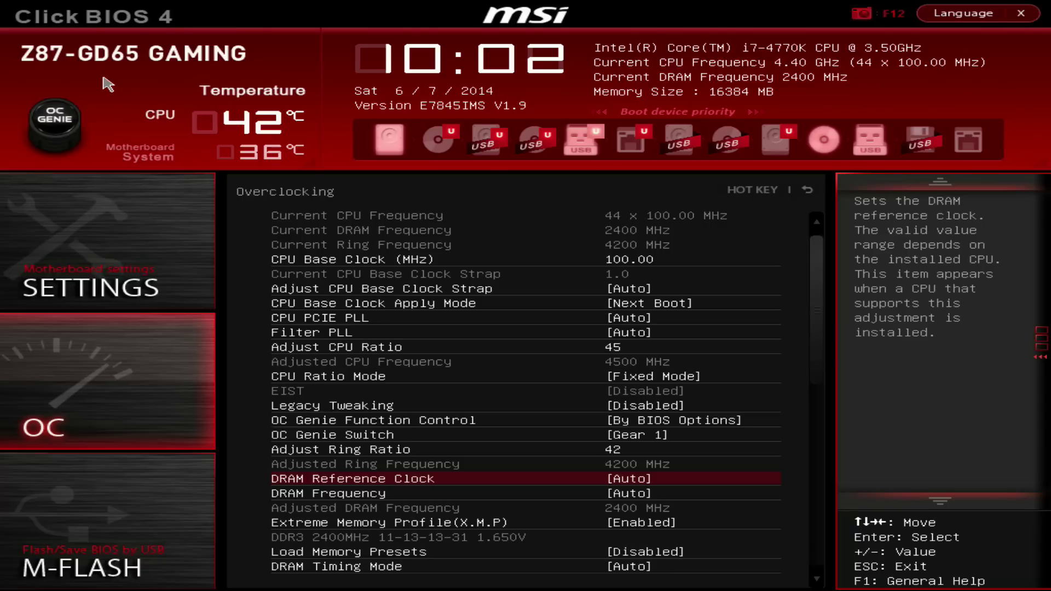
key("Down")
key("Down")
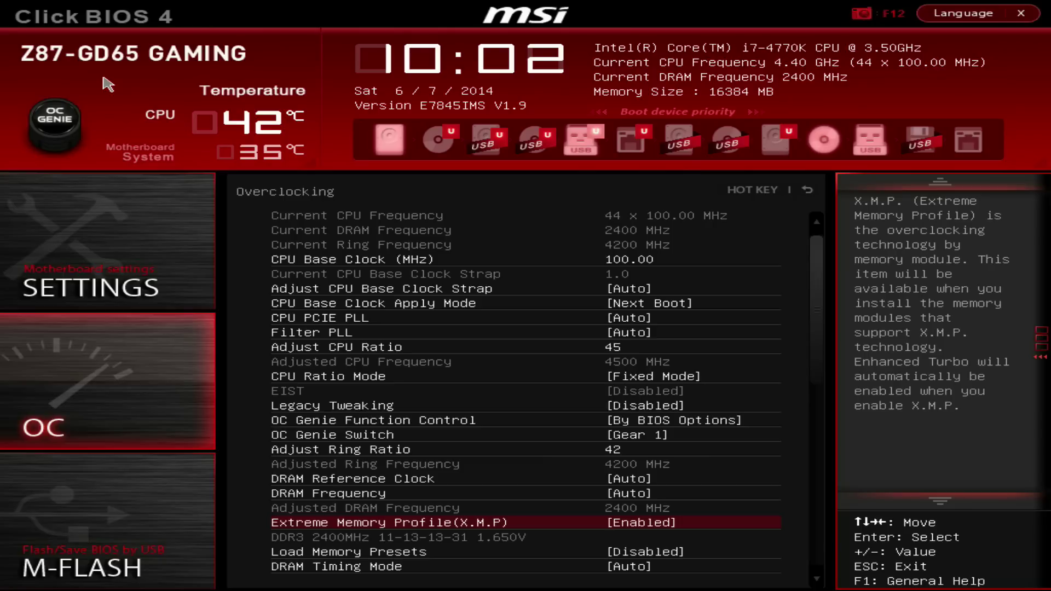
key("Down")
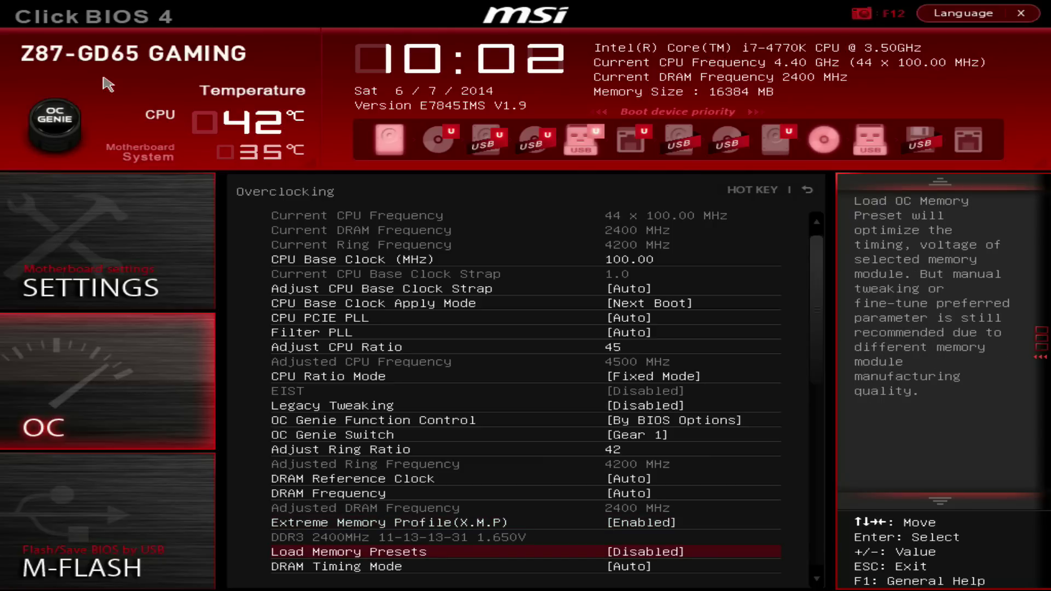
key("Down")
key("Down")
key("Down")
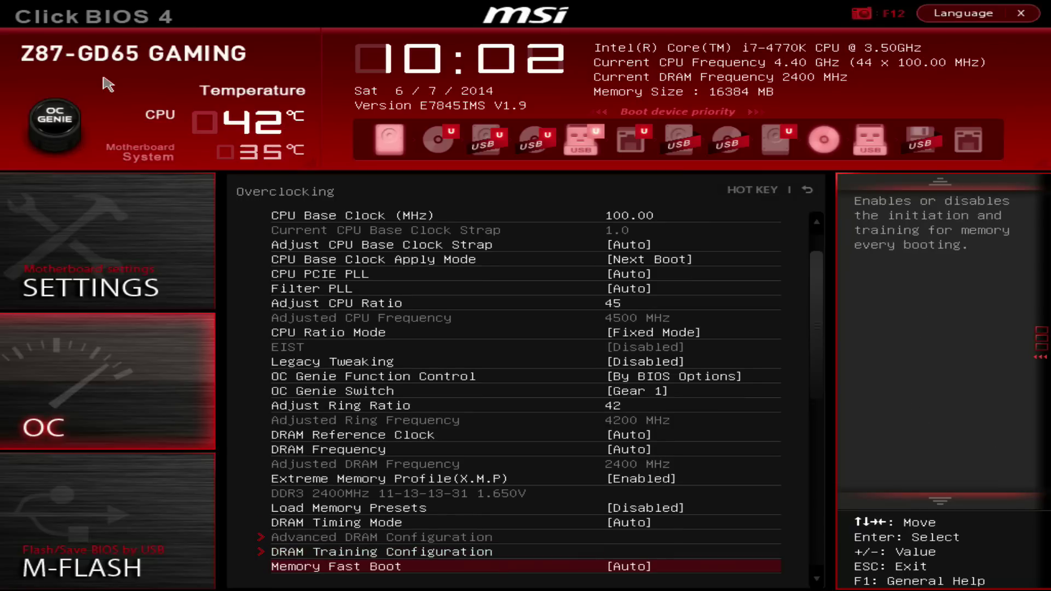
key("Down")
key("Down")
key("Down")
key("Down")
key("Down")
key("Down")
key("Up")
key("Up")
key("Up")
key("Up")
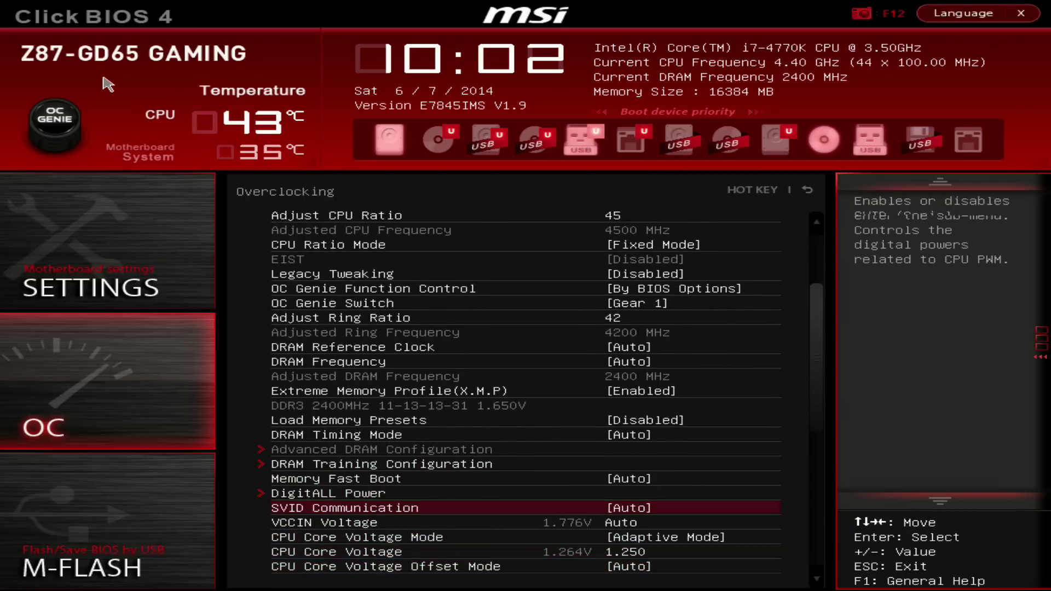
key("Up")
key("Up")
key("Up")
key("Down")
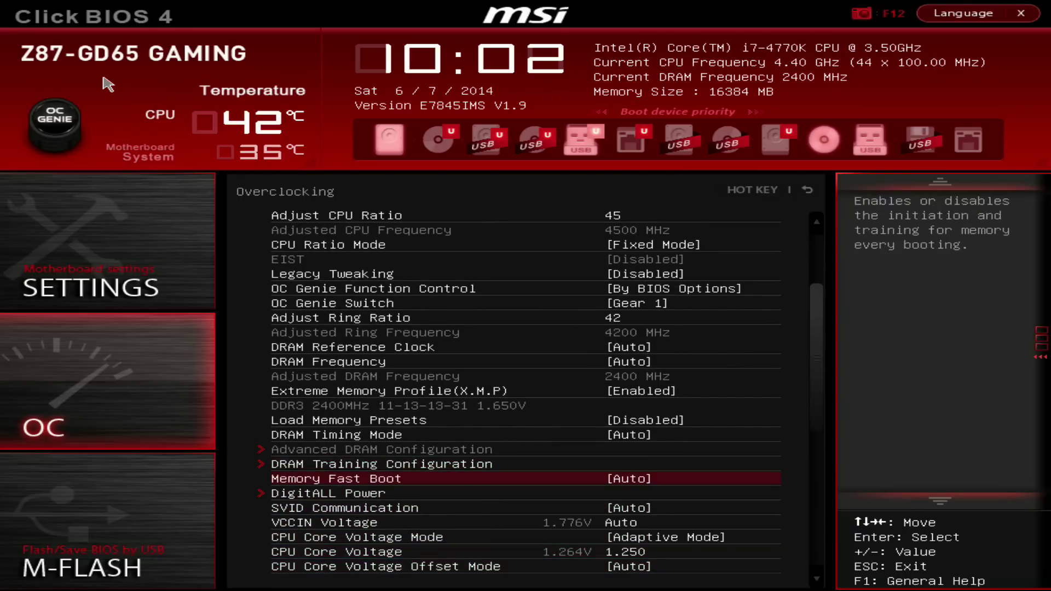
key("Down")
key("Down")
key("Down")
key("Down")
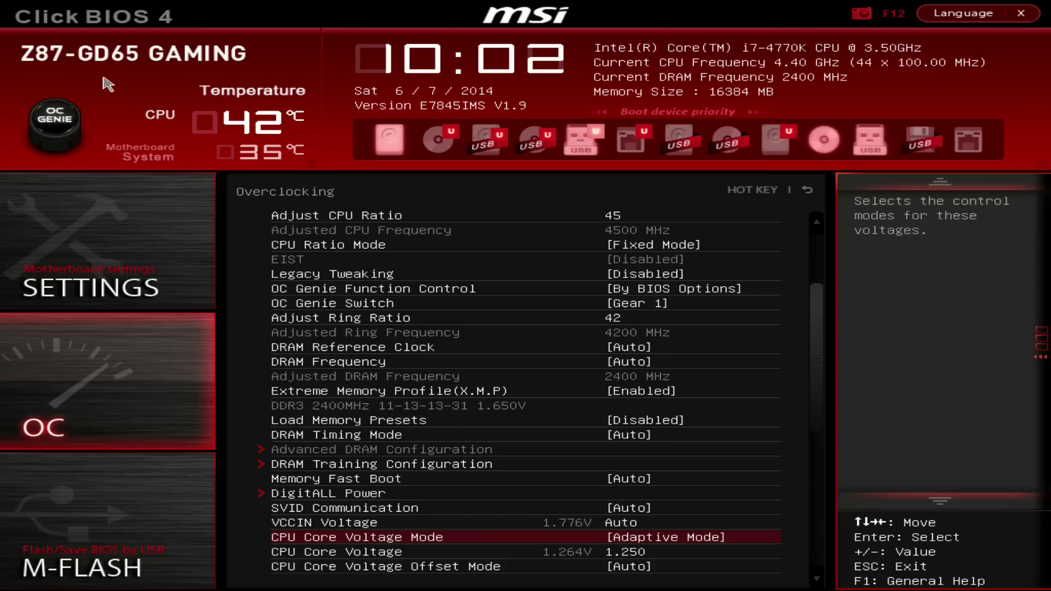
key("Return")
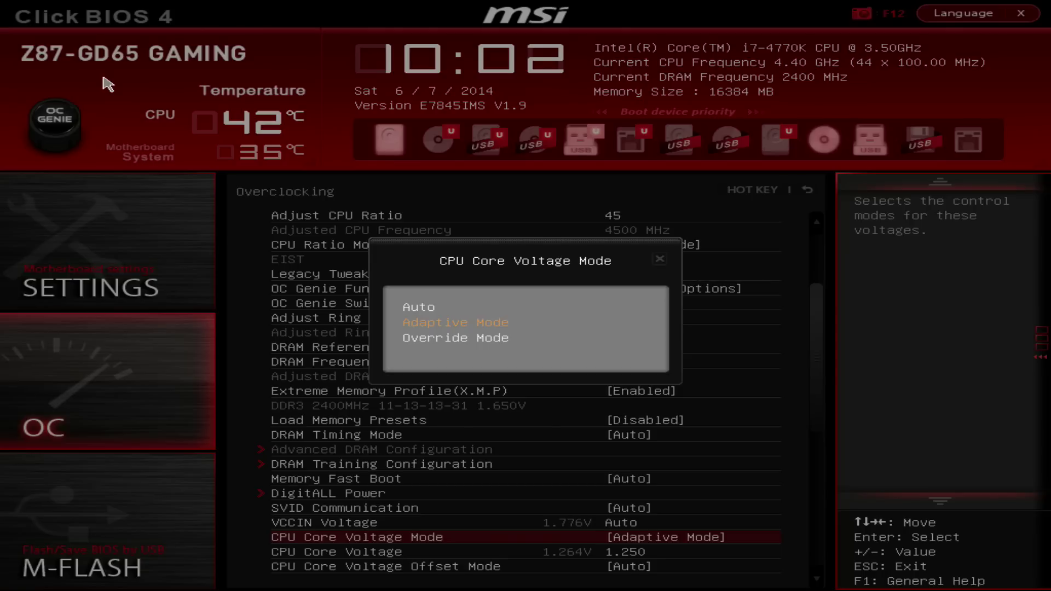
key("Down")
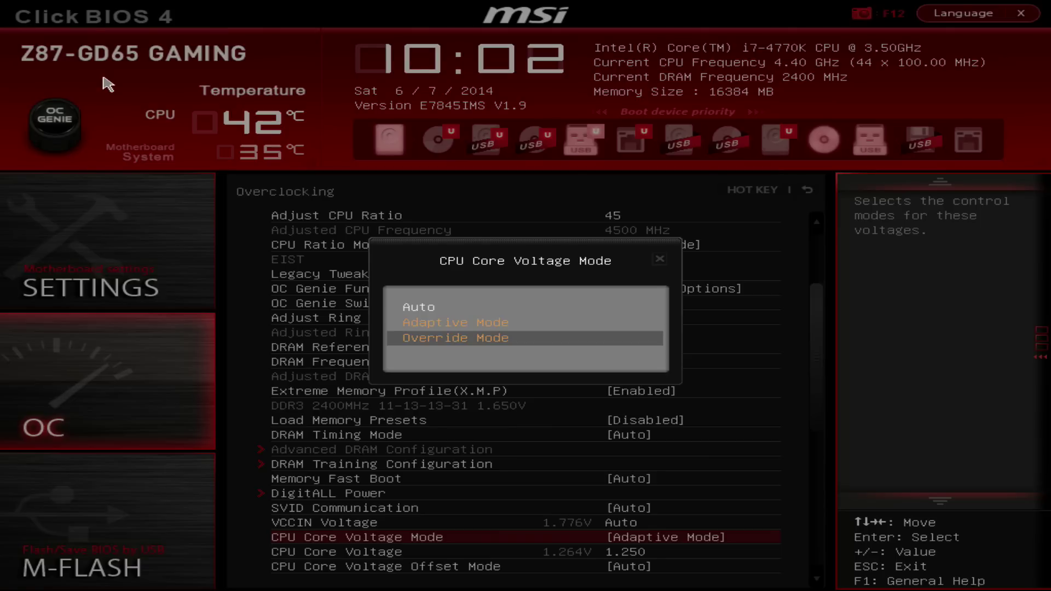
key("Up")
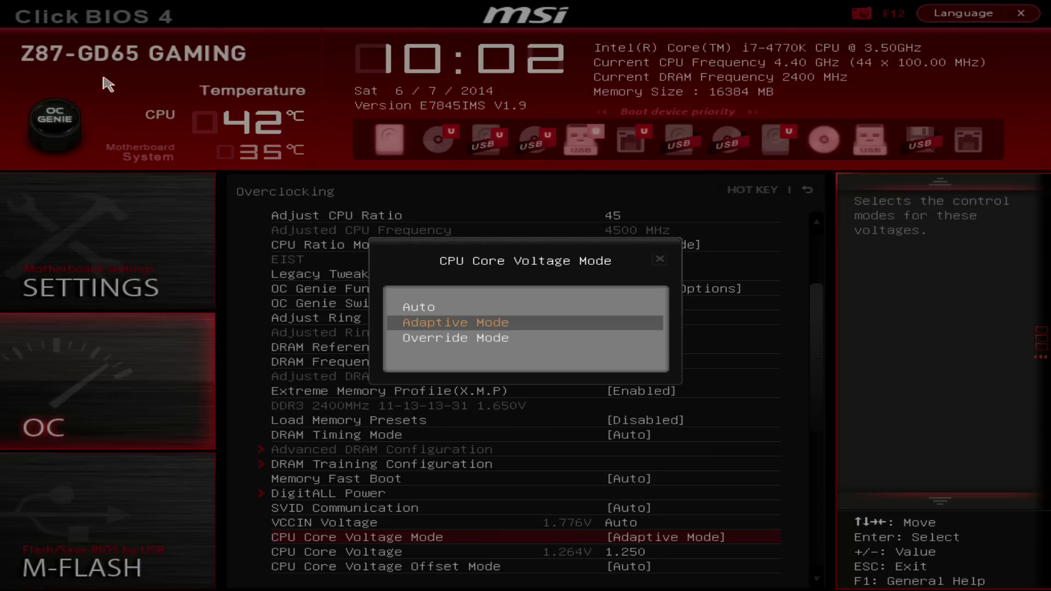
key("Return")
key("Down")
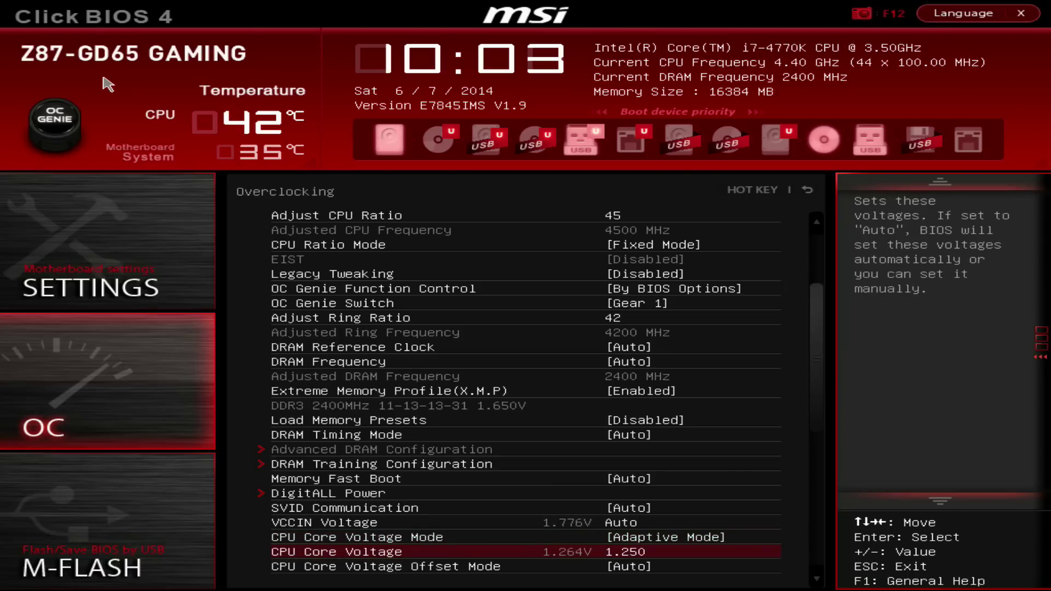
key("Down")
key("Down")
key("Down")
key("Down")
key("Down")
key("Down")
key("Down")
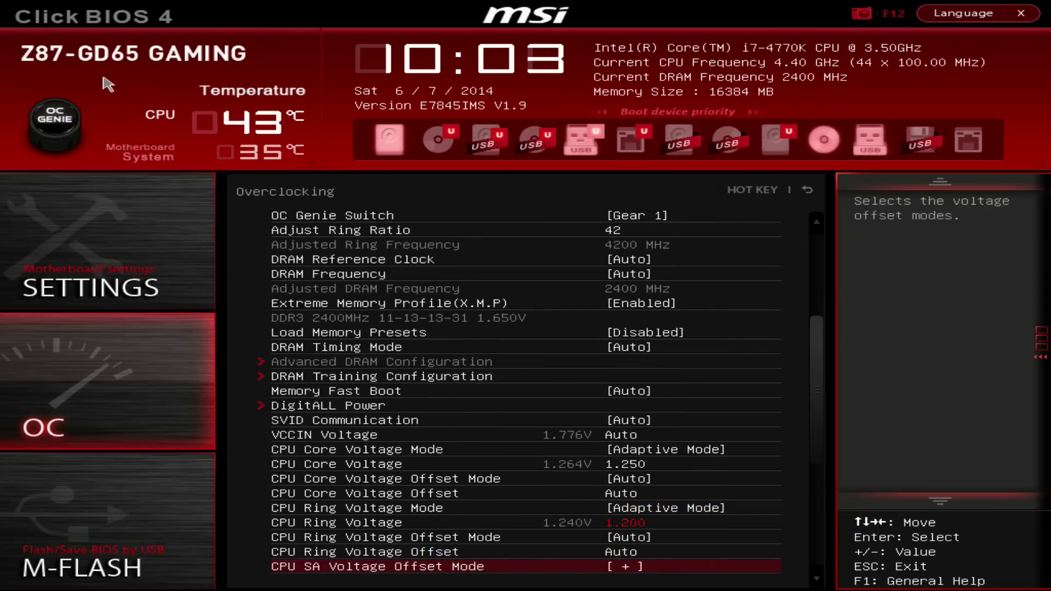
key("Down")
key("Up")
key("Up")
key("Up")
key("Up")
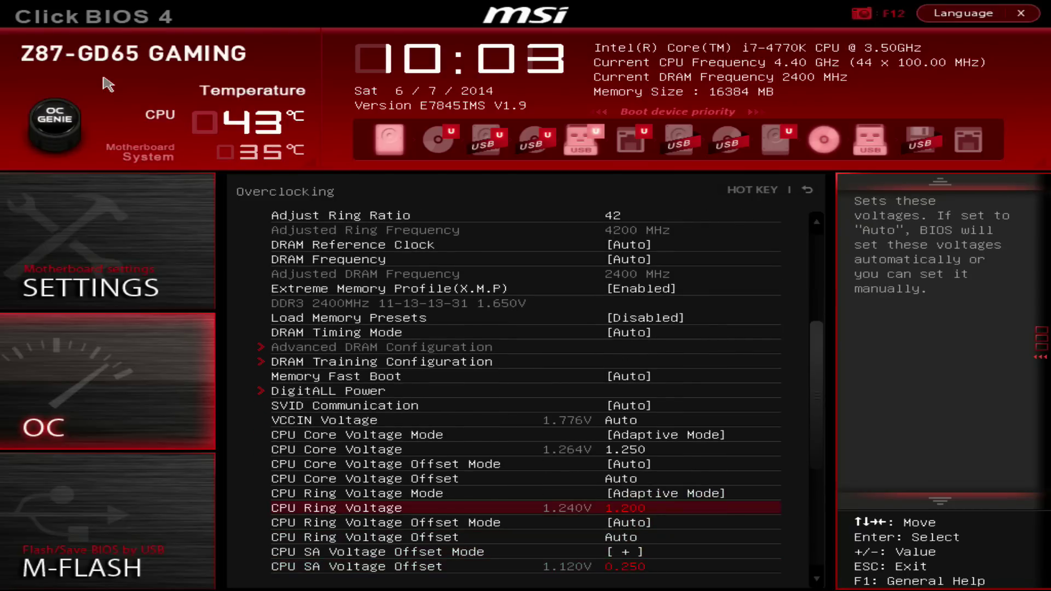
key("Up")
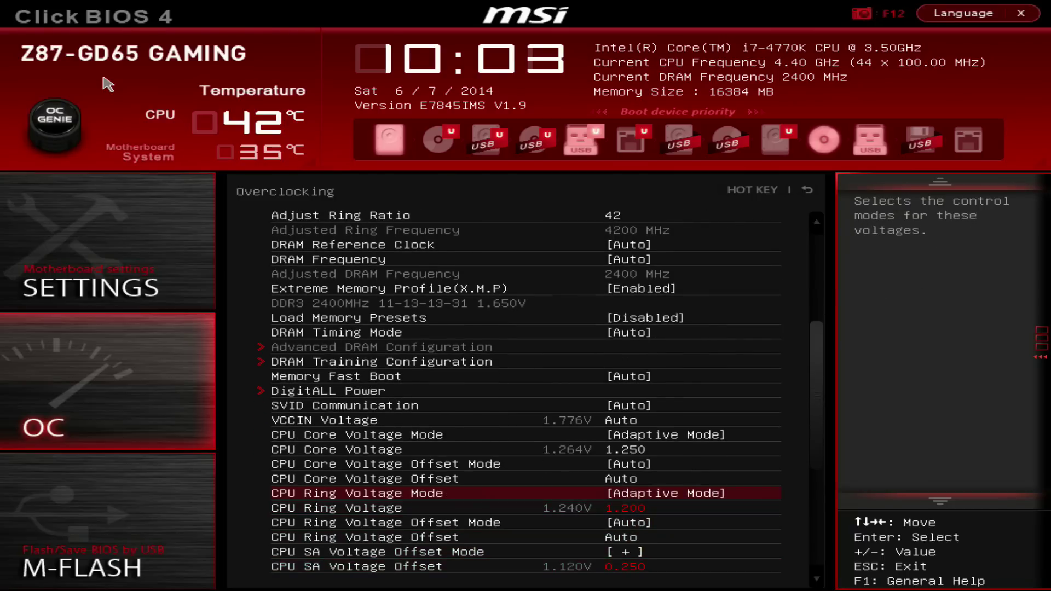
key("Down")
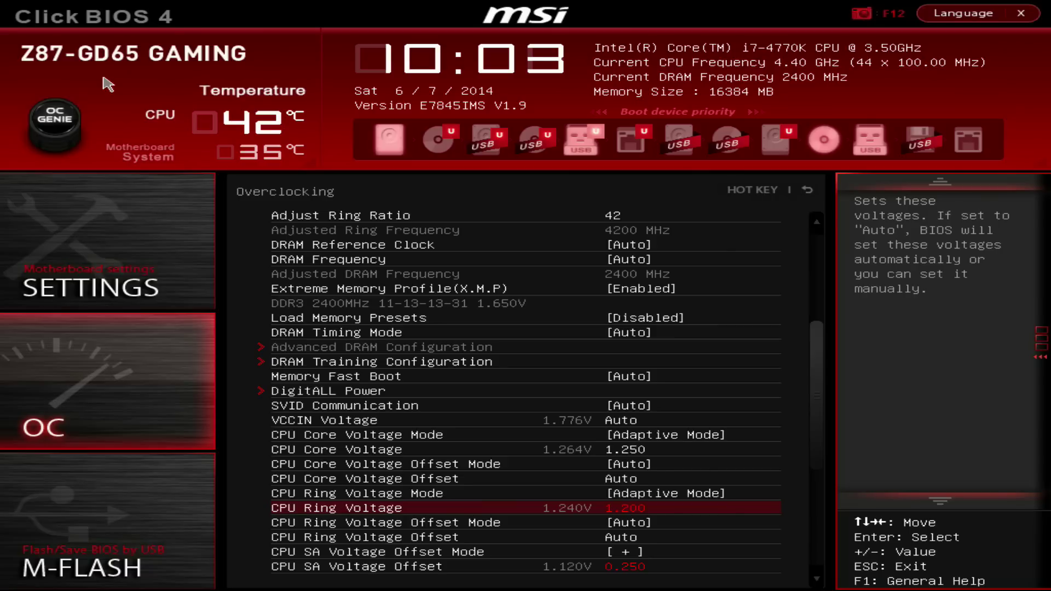
key("Down")
key("Down")
key("Down")
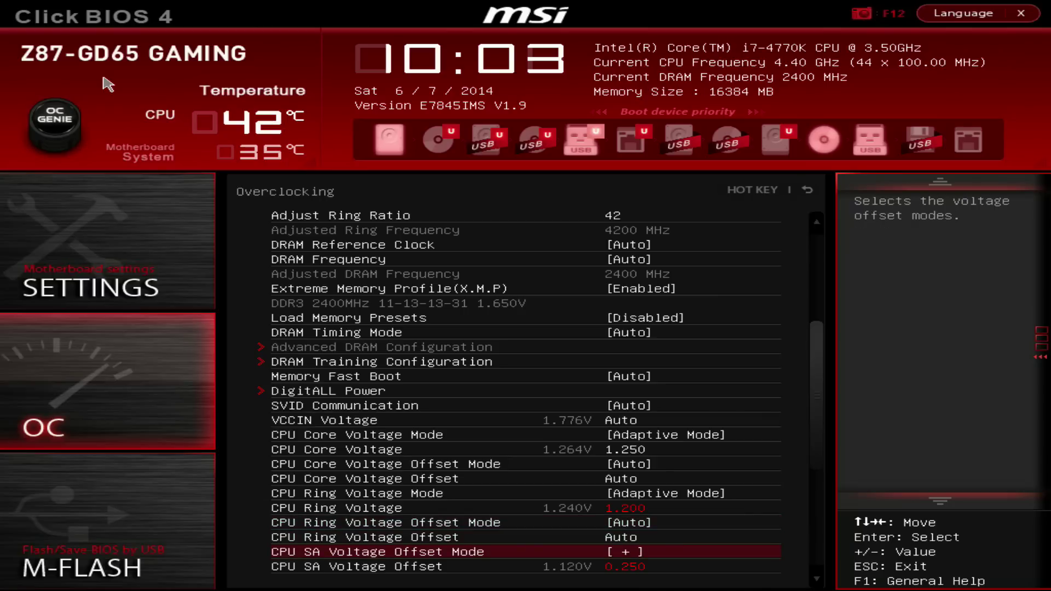
key("Down")
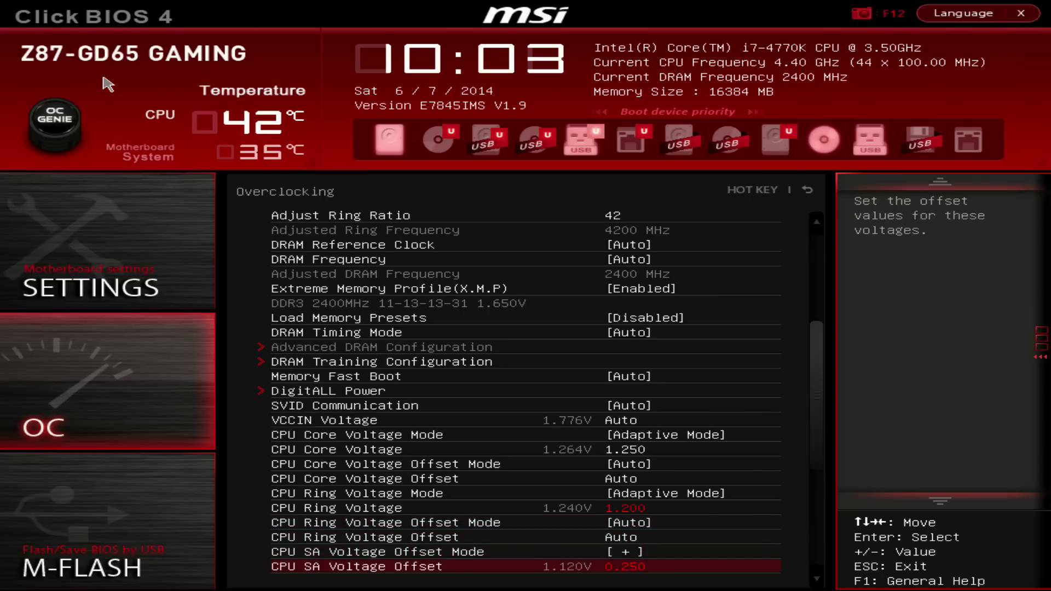
key("Down")
key("Down")
key("Down")
key("Down")
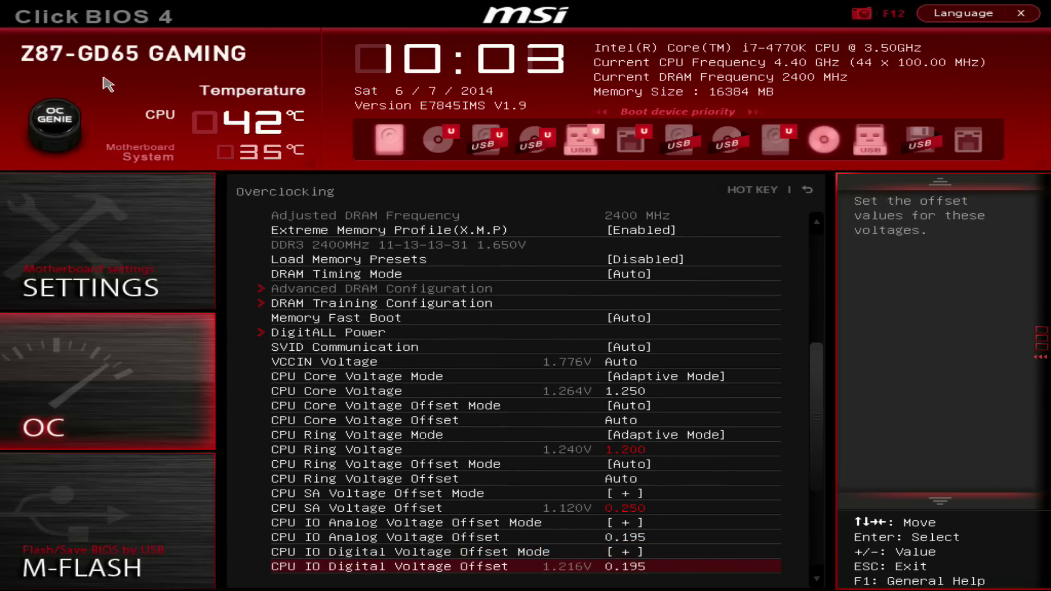
key("Down")
key("Up")
key("Up")
key("Up")
key("Up")
key("Down")
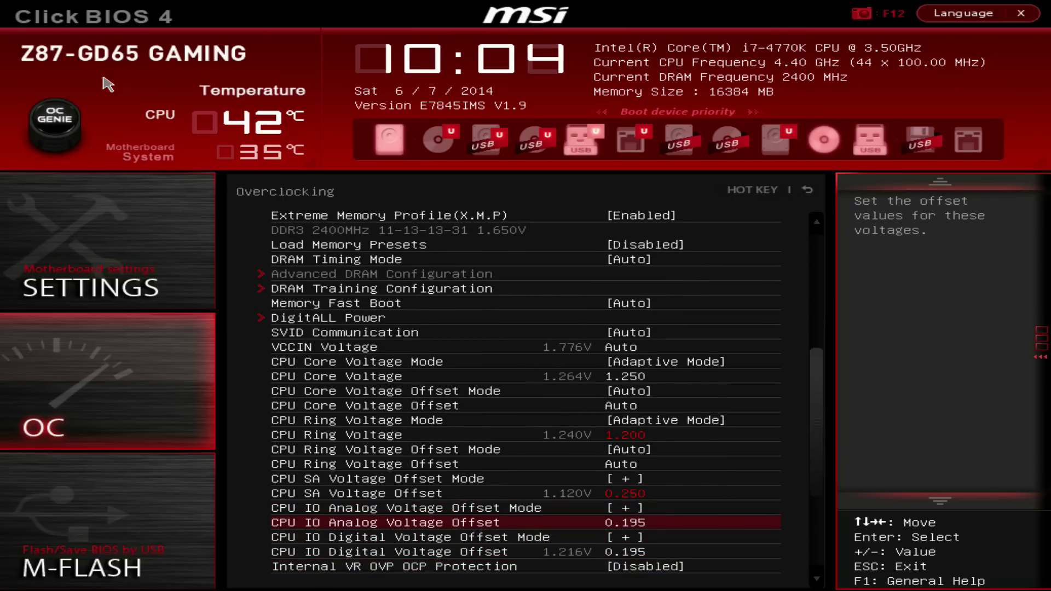
key("Down")
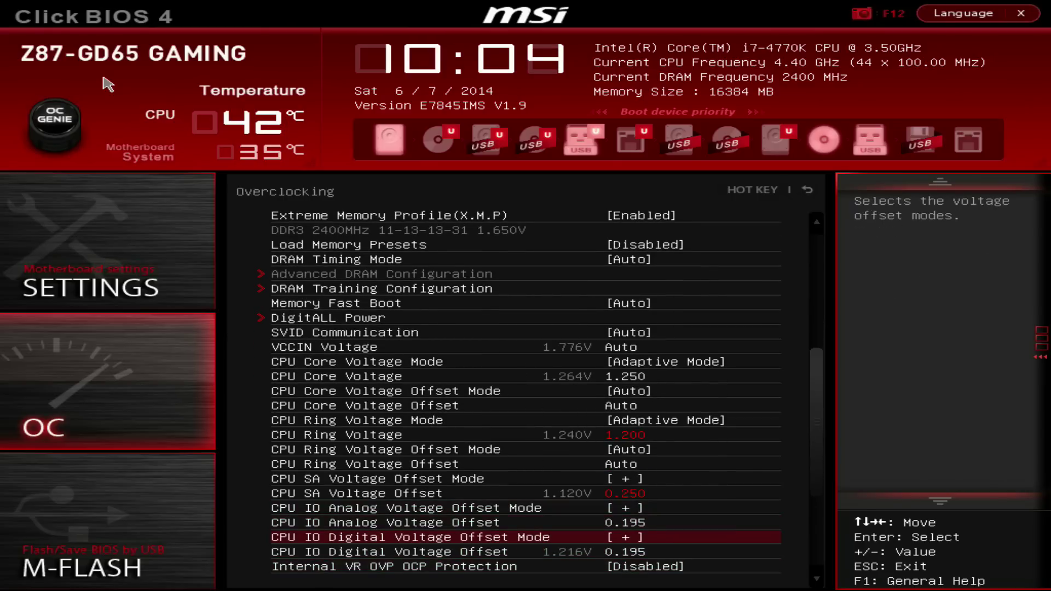
key("Down")
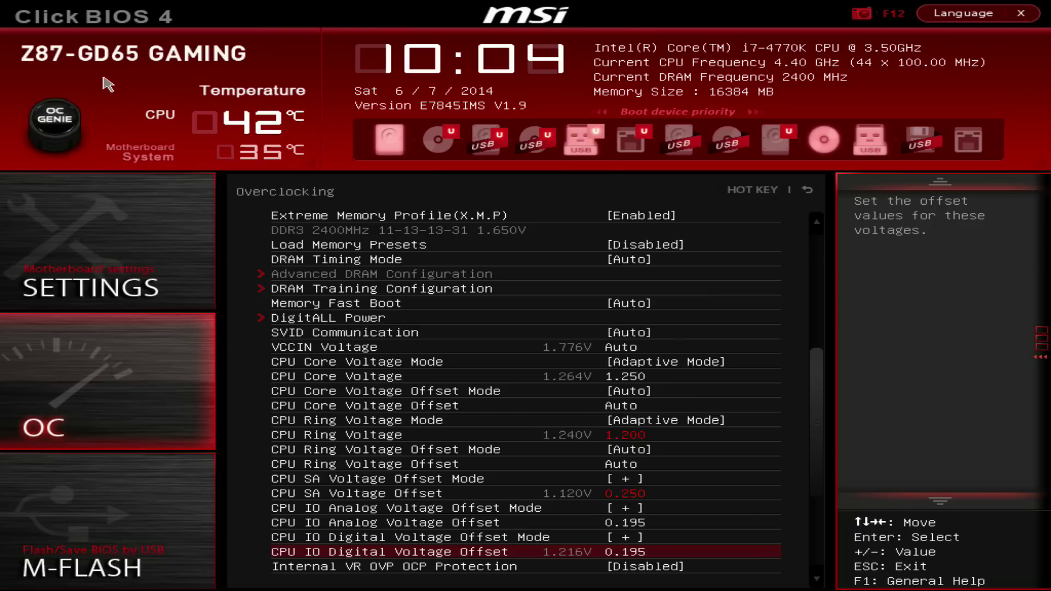
key("Down")
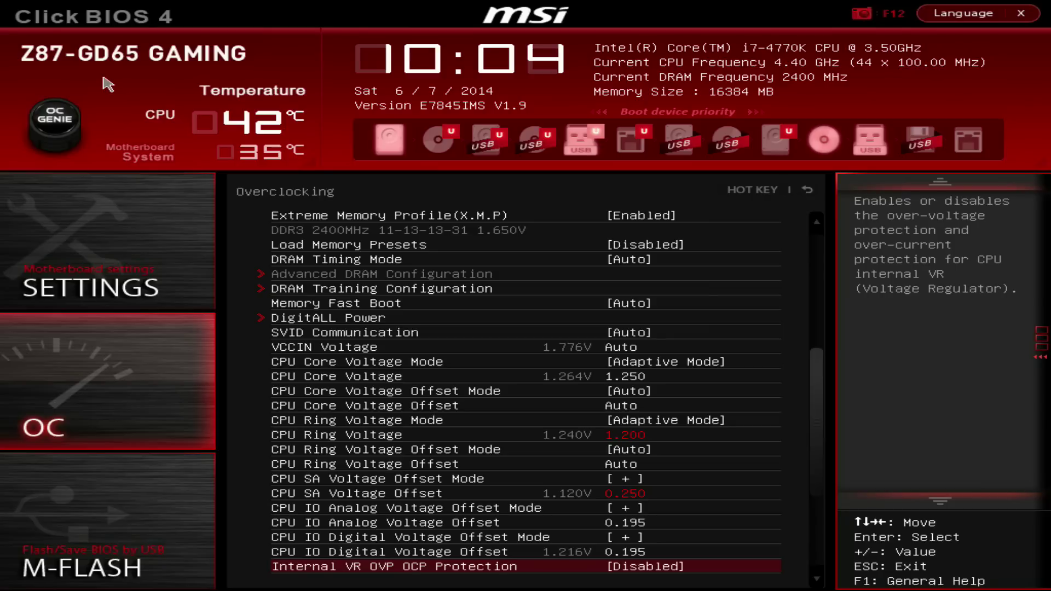
key("Down")
key("Down")
key("Down")
key("Down")
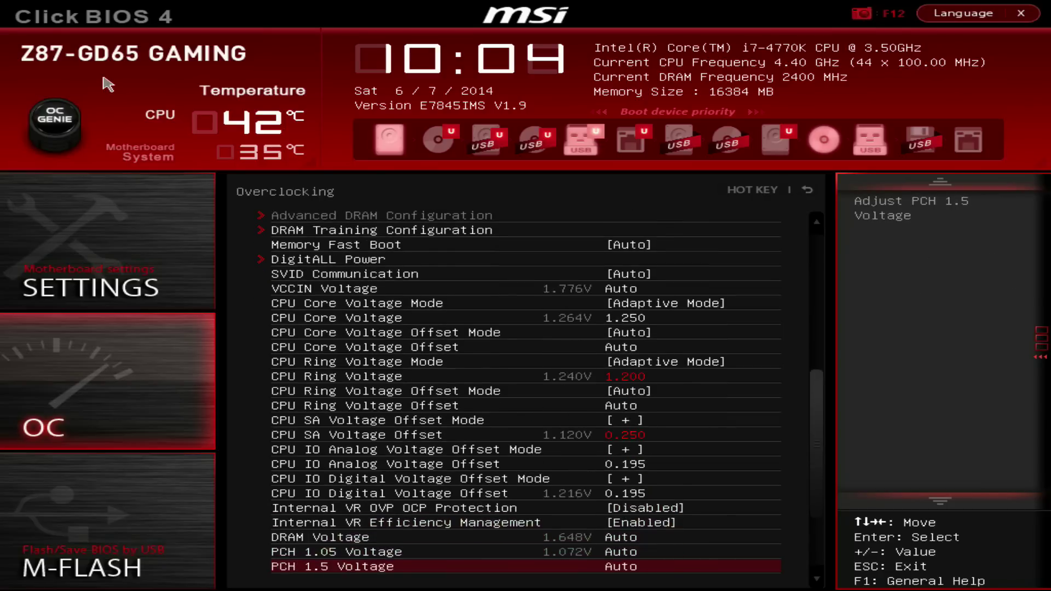
key("Down")
key("Down")
key("Down")
key("Down")
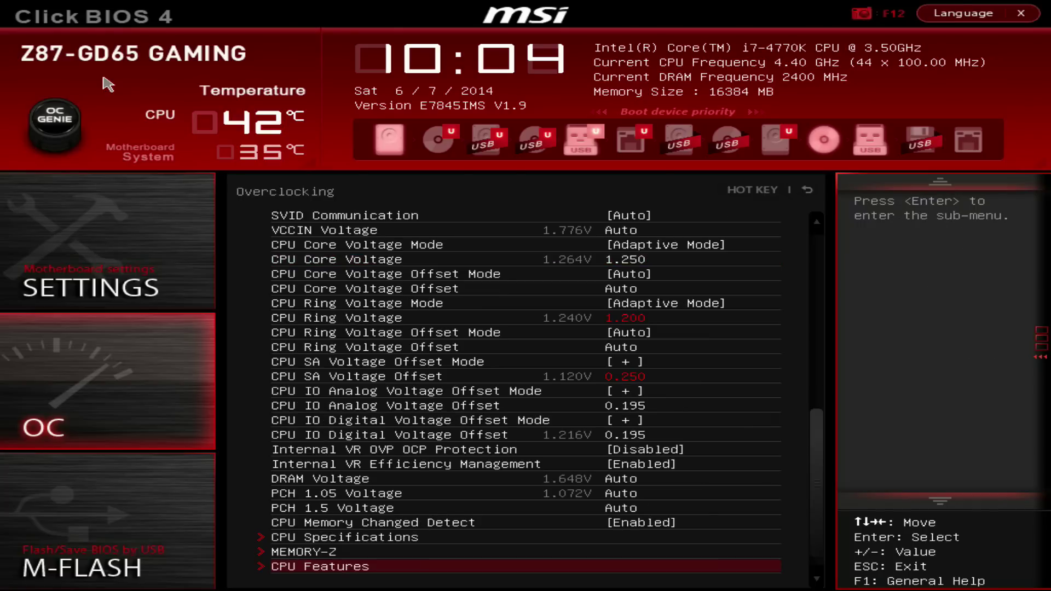
Enter CPU Features and set Intel C-State to Enabled.
key("Return")
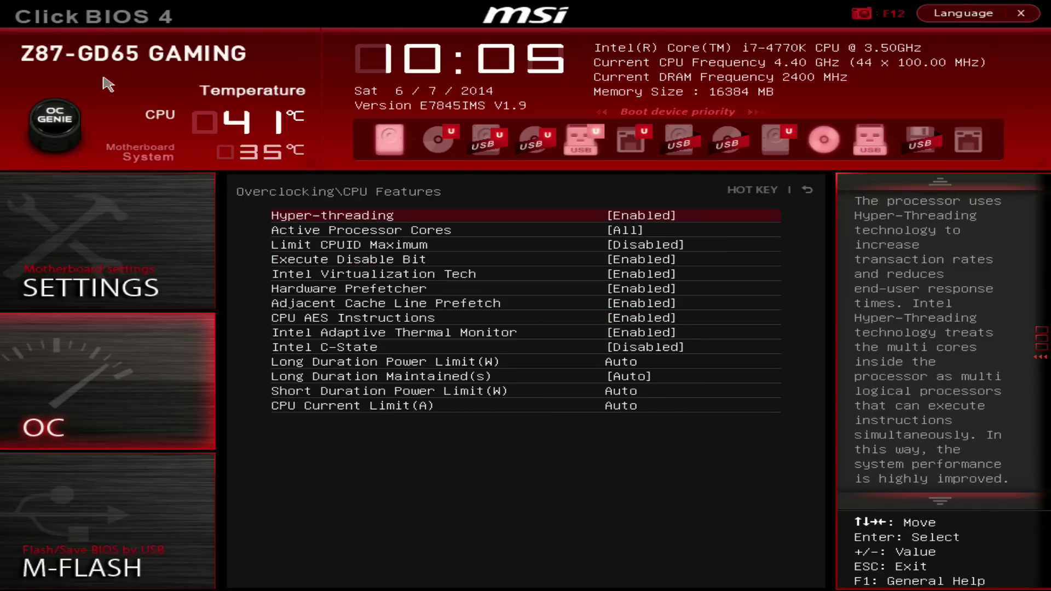
key("Down")
key("Down")
key("Down")
key("Down")
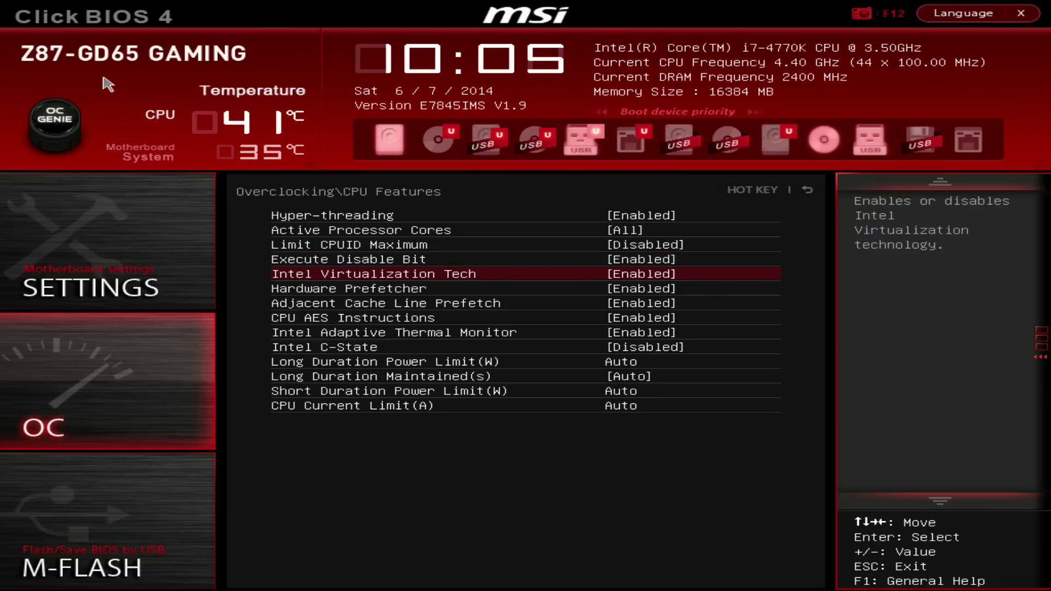
key("Down")
key("Down")
key("Down")
key("Down")
key("Down")
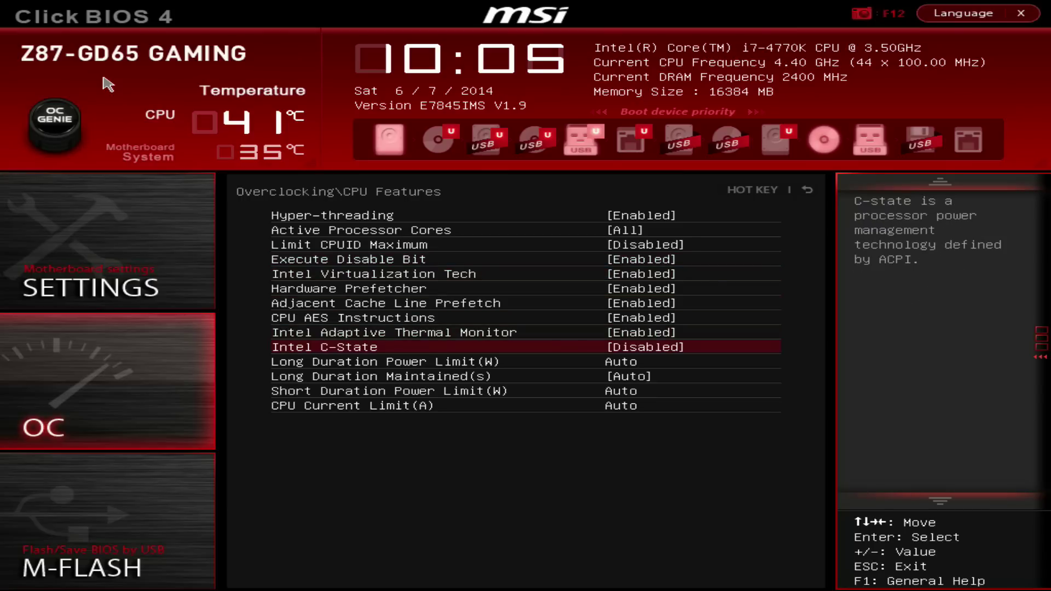
key("Return")
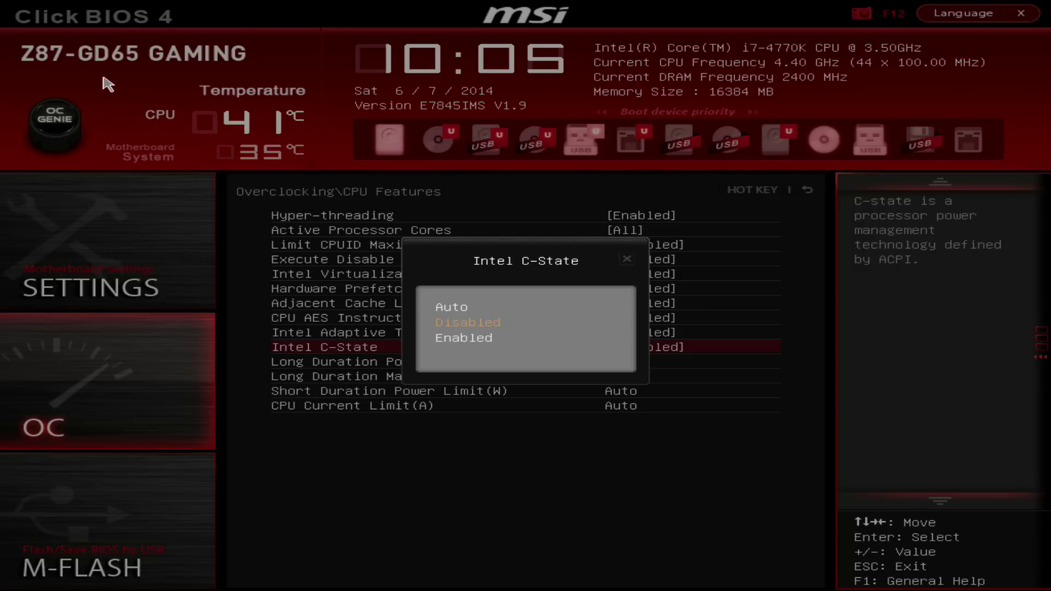
key("Down")
key("Up")
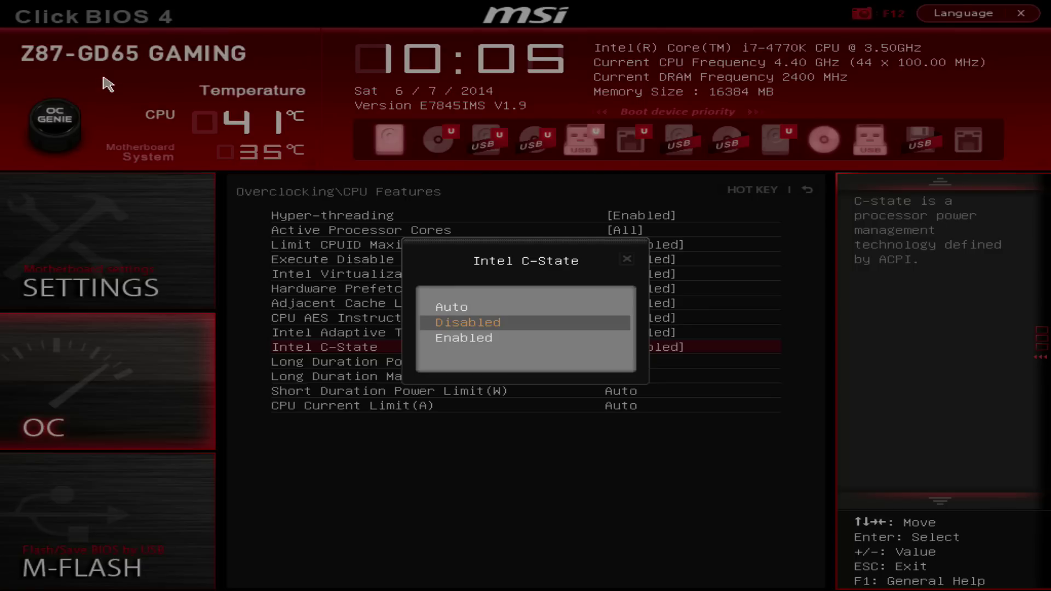
key("Down")
key("Return")
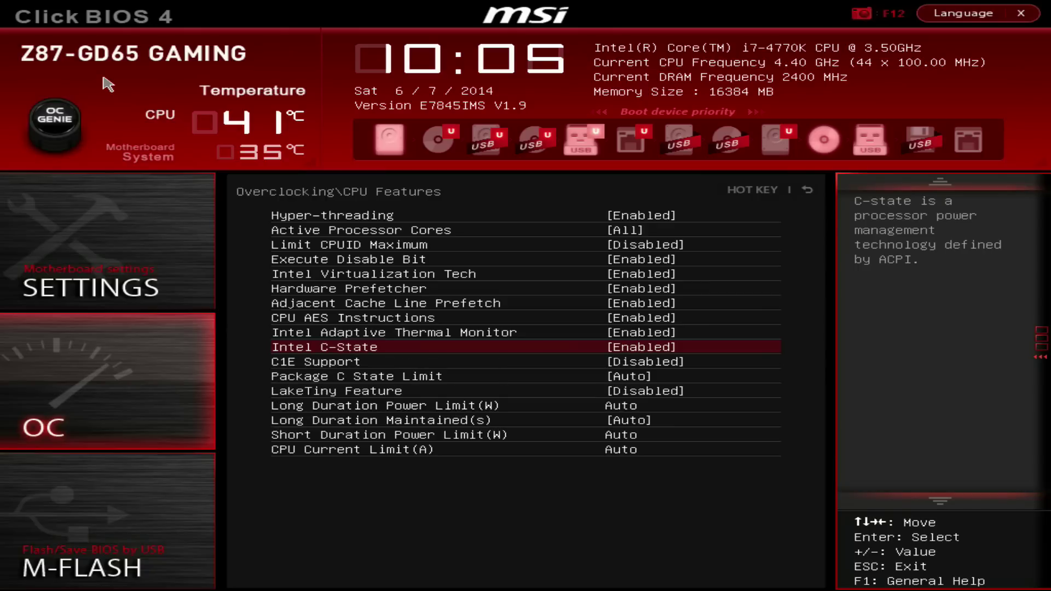
Set Package C State Limit to C0.
key("Down")
key("Down")
key("Return")
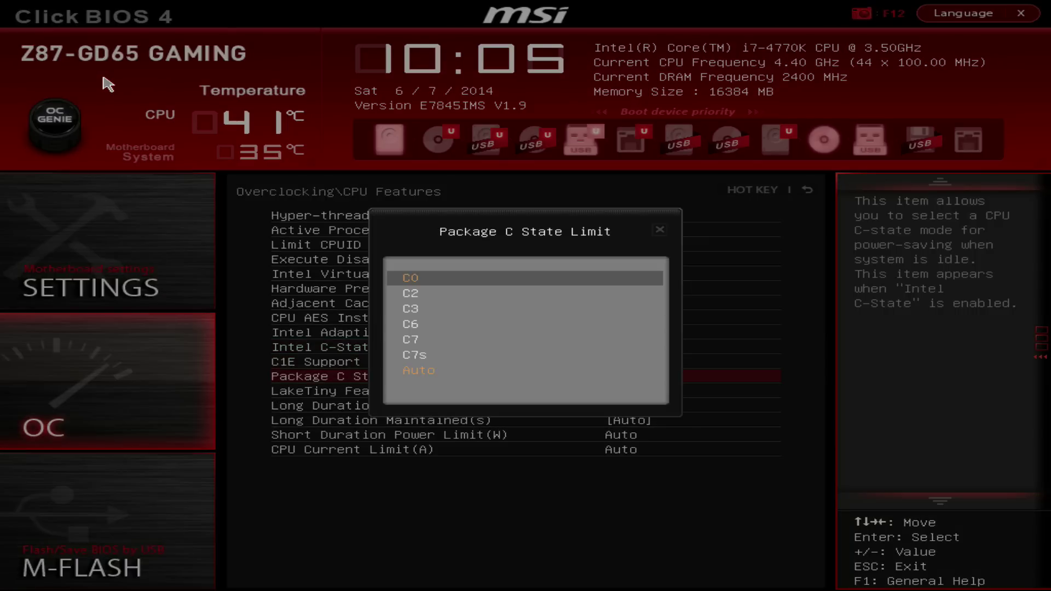
key("Return")
key("Up")
key("Down")
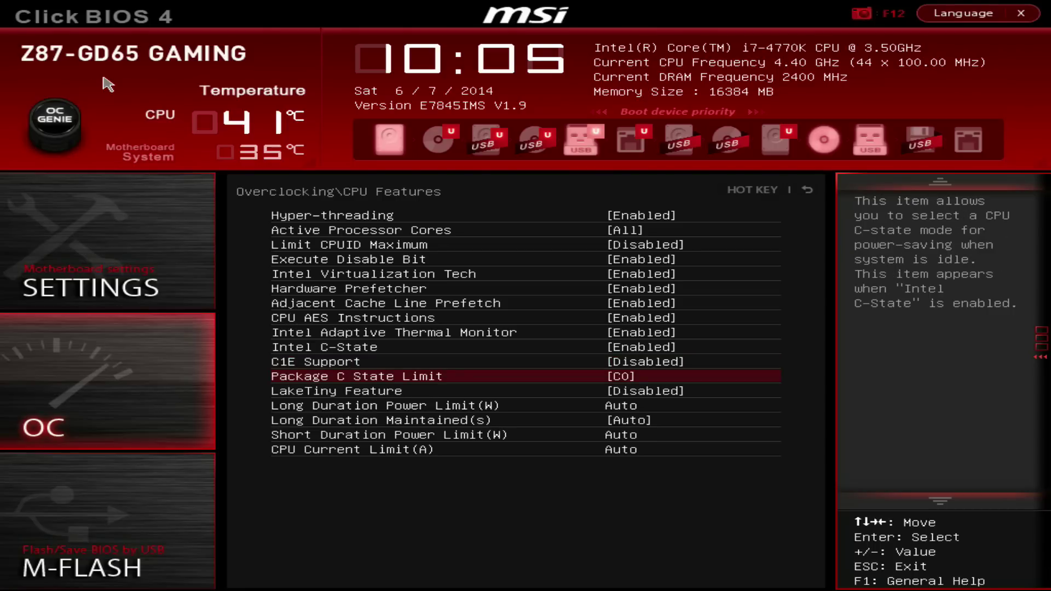
Set Intel C-State back to Disabled.
key("Up")
key("Up")
key("Return")
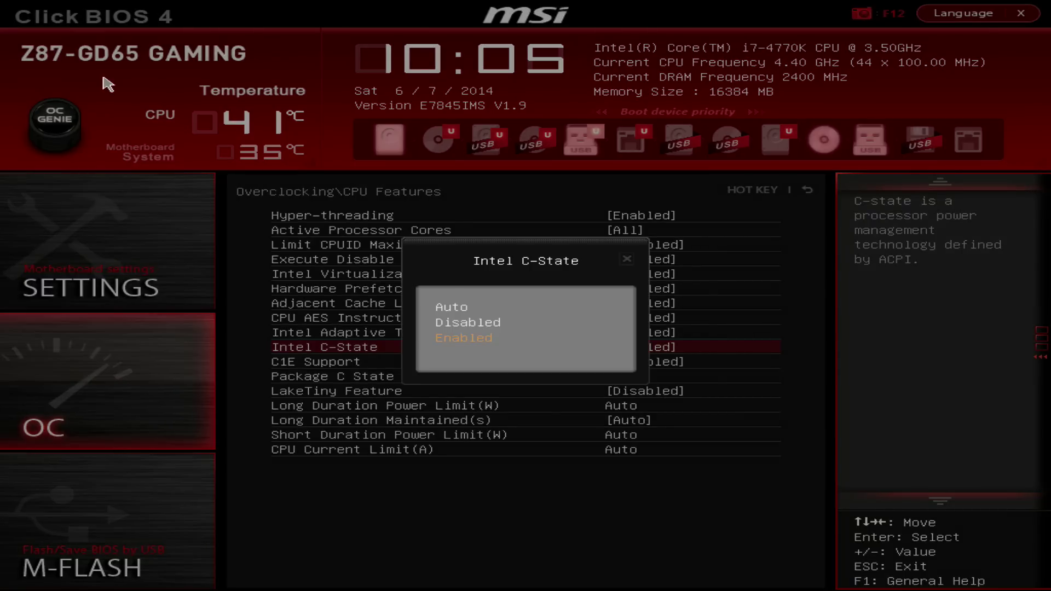
key("Up")
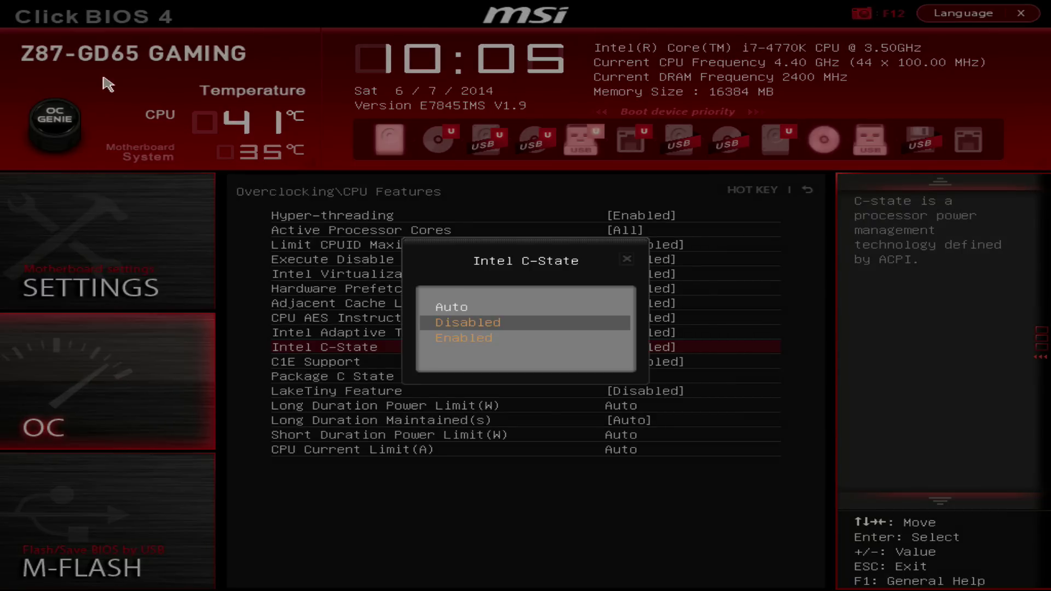
key("Return")
Leave CPU Features and review the CPU IO digital, IO analog and SA voltage offset settings.
key("Down")
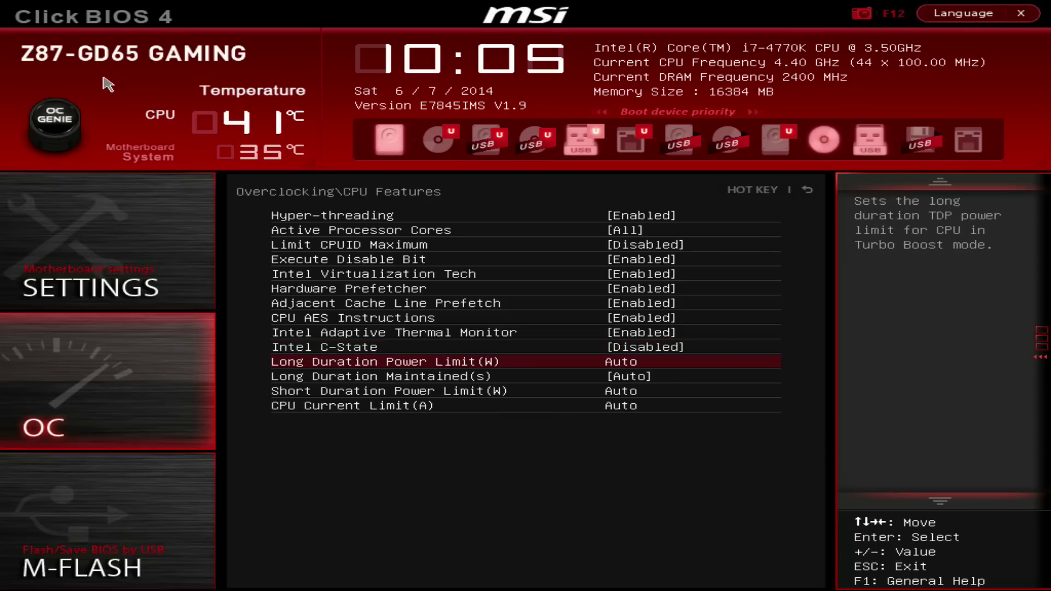
key("Down")
key("Escape")
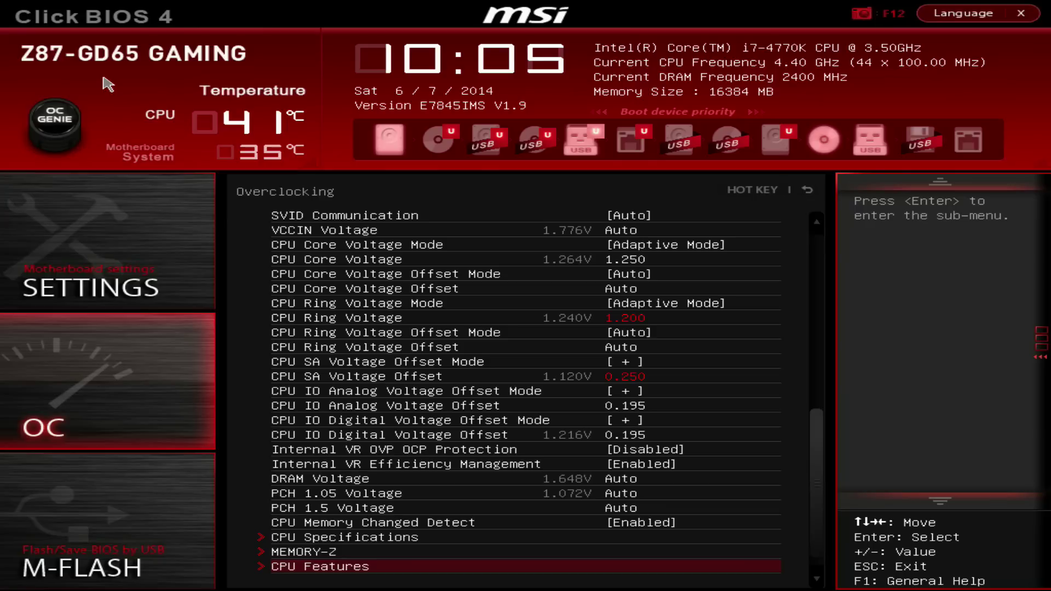
key("Up")
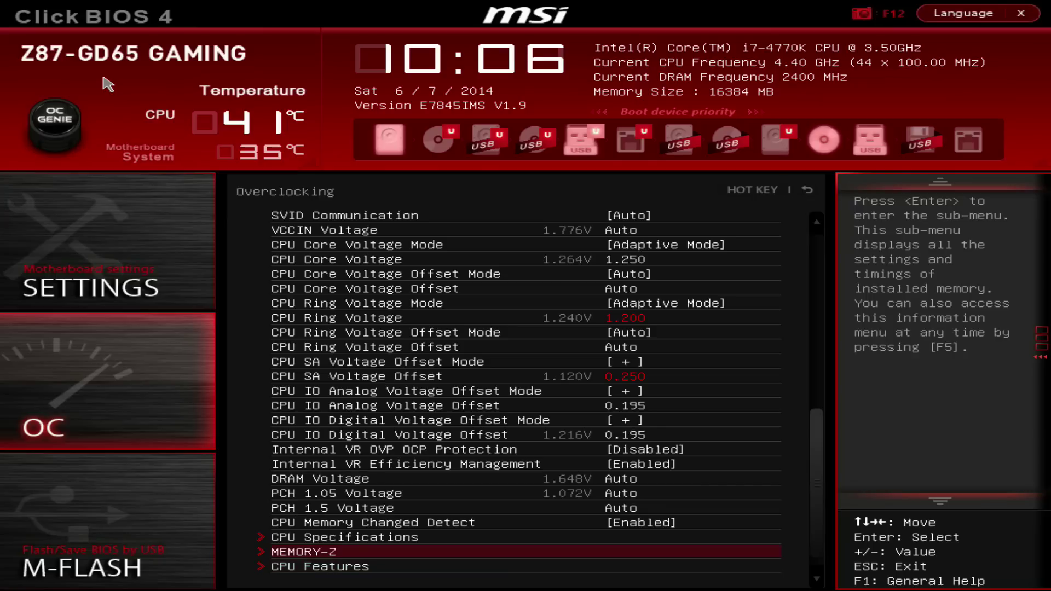
key("Up")
key("Up")
key("Up")
key("Up")
key("Up")
key("Up")
key("Up")
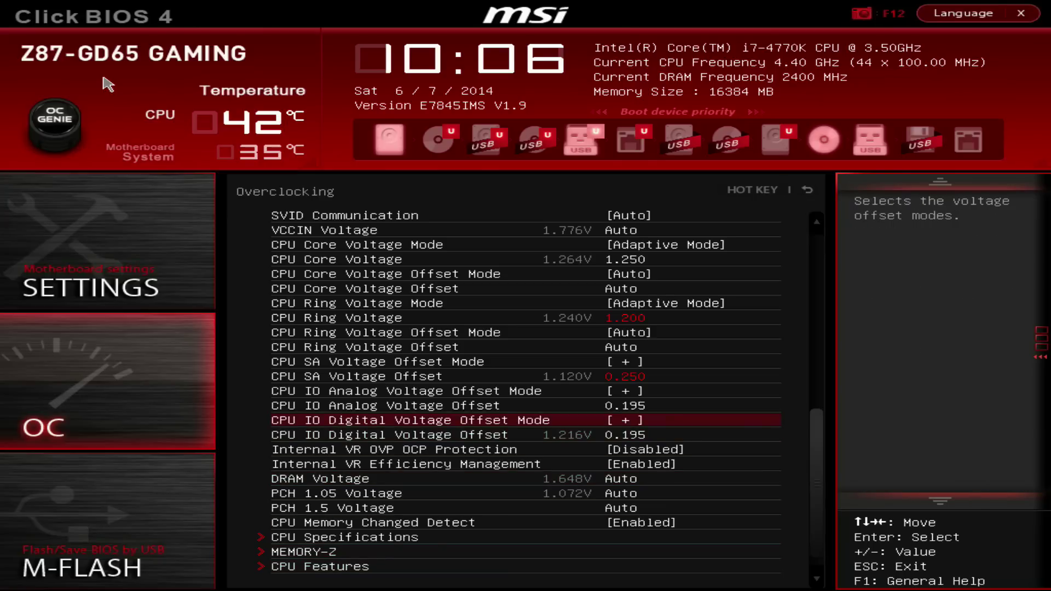
key("Down")
key("Up")
key("Up")
key("Up")
key("Down")
key("Up")
key("Up")
key("Up")
key("Down")
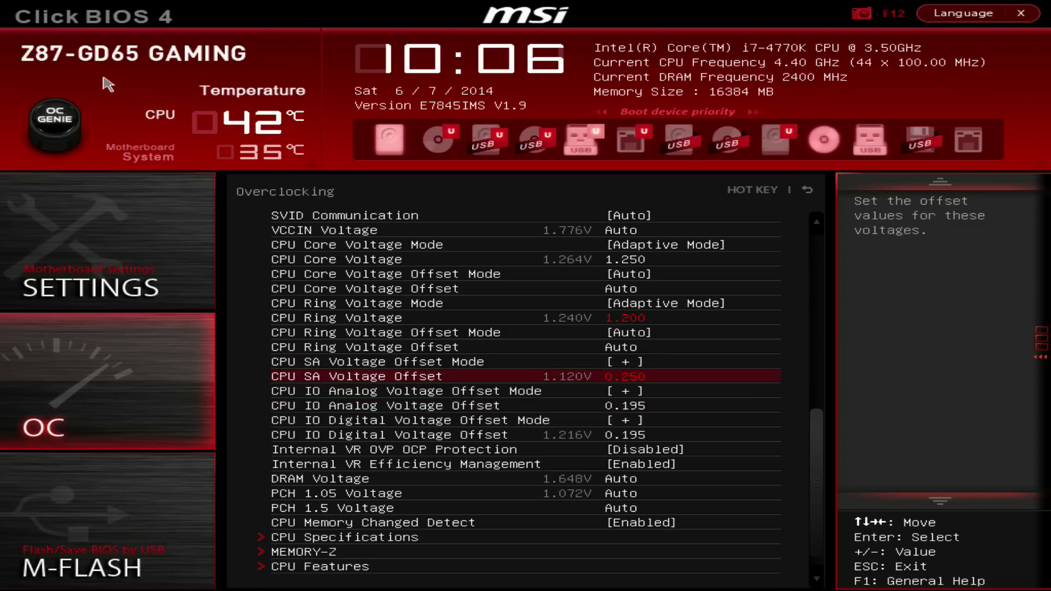
Review CPU ring voltage, CPU core voltage, memory presets and DRAM reference clock.
key("Up")
key("Up")
key("Up")
key("Up")
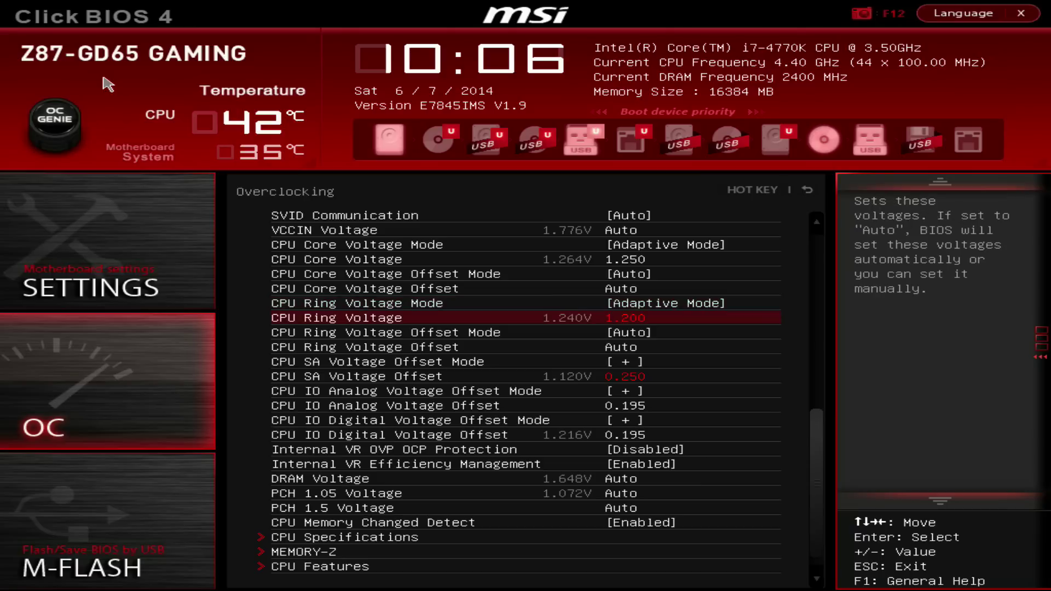
key("Up")
key("Up")
key("Up")
key("Up")
key("Up")
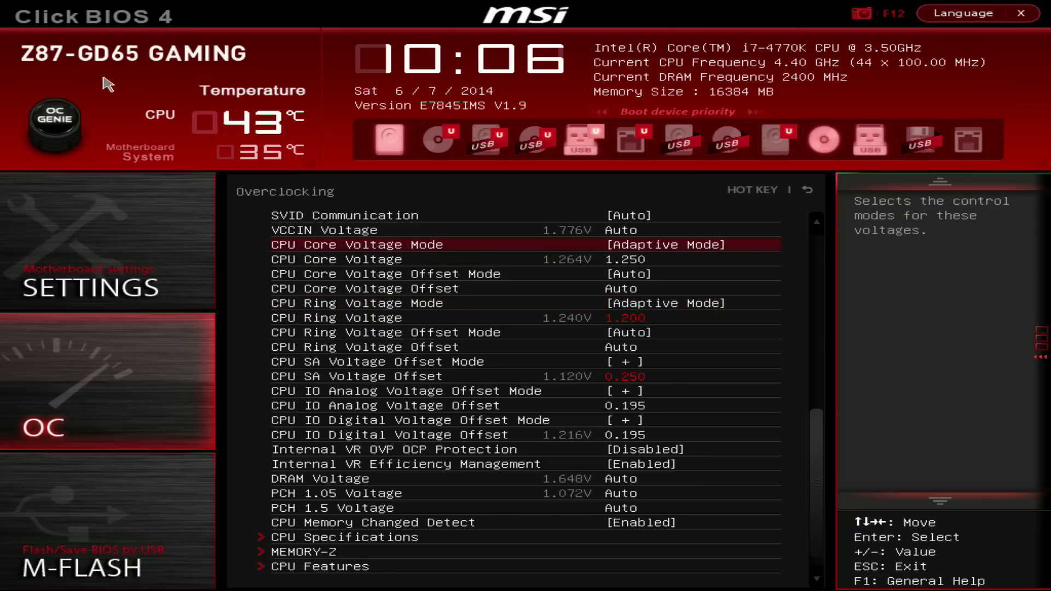
key("Down")
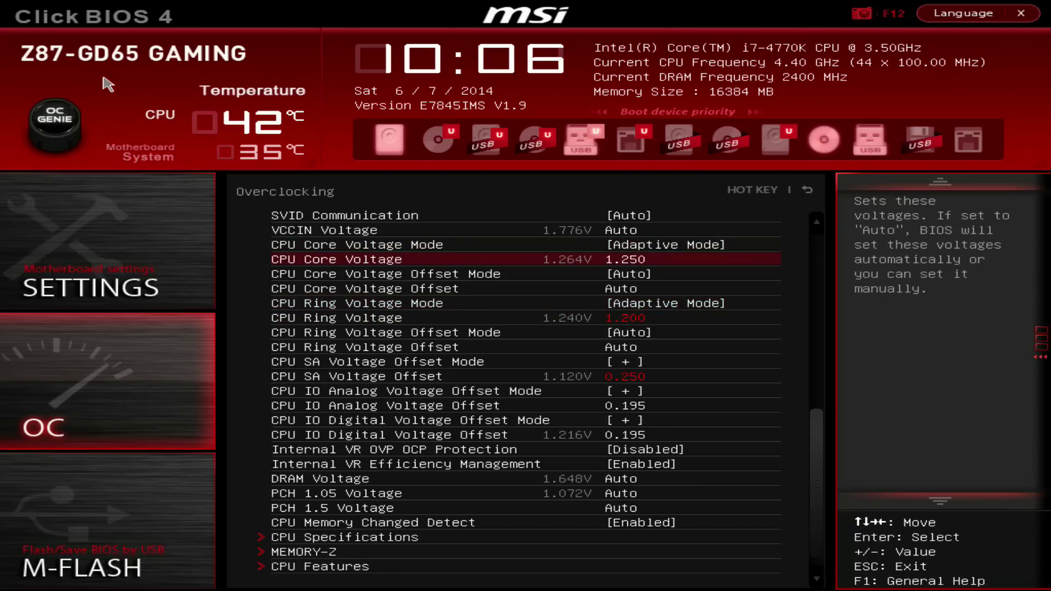
key("Up")
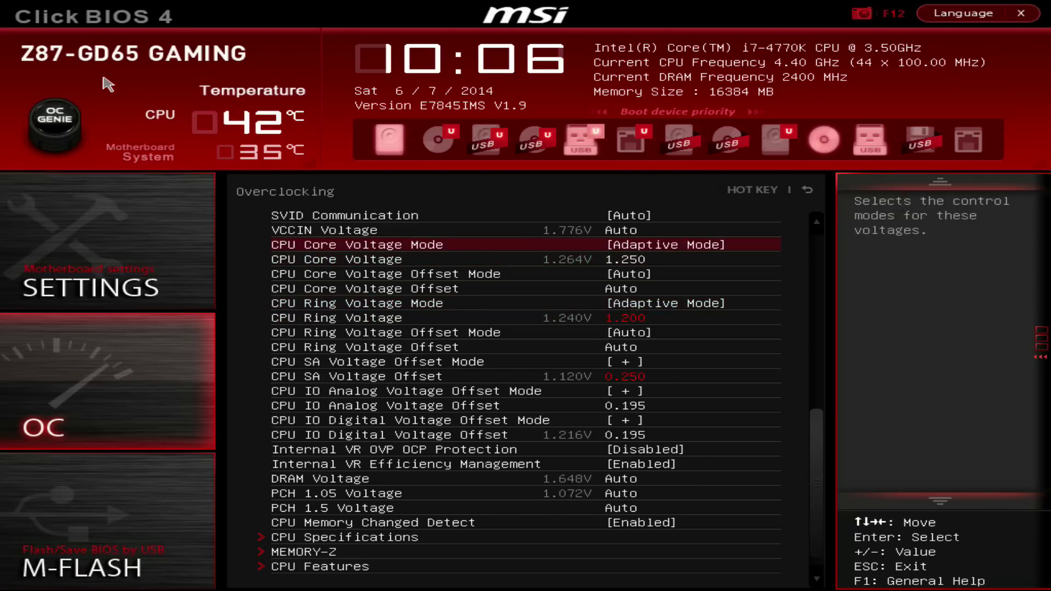
key("Up")
key("Up")
key("Up")
key("Up")
key("Up")
key("Up")
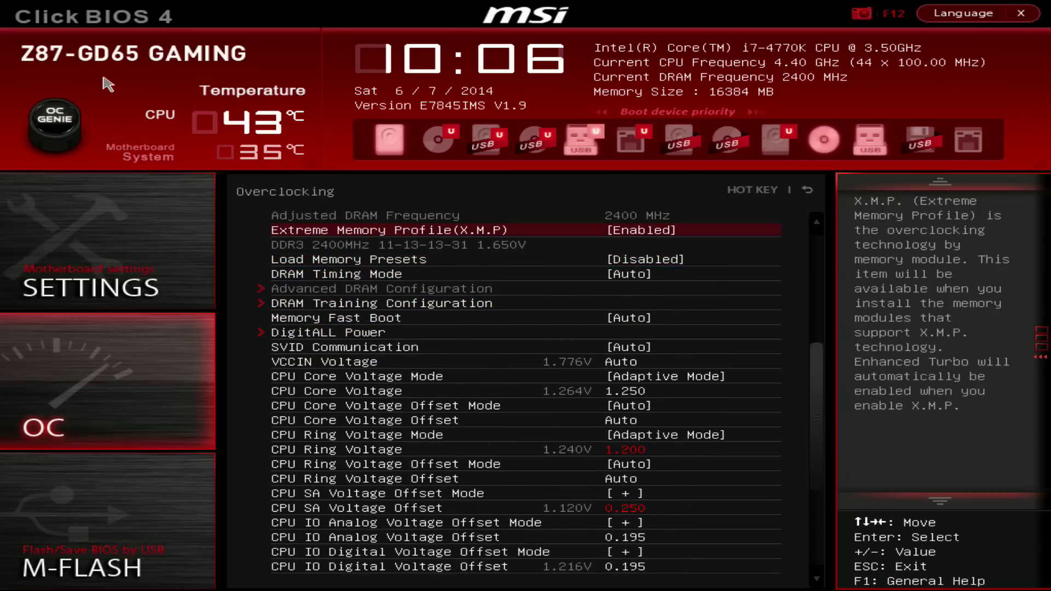
key("Up")
key("Up")
key("Up")
key("Up")
key("Up")
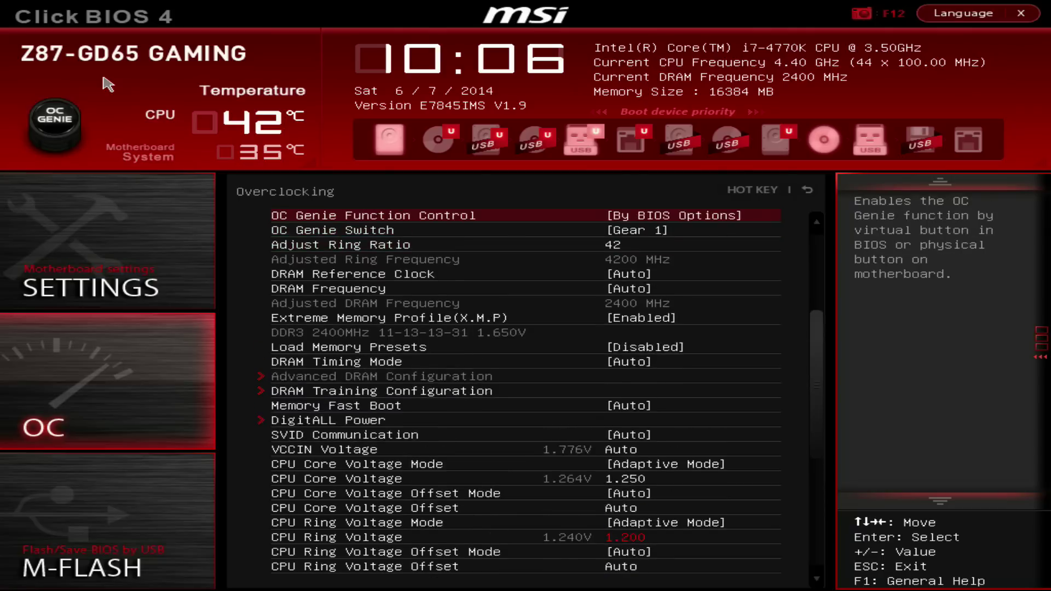
Review ring ratio 42, CPU ratio mode and Filter PLL, then return to the home screen.
key("Up")
key("Down")
key("Down")
key("Down")
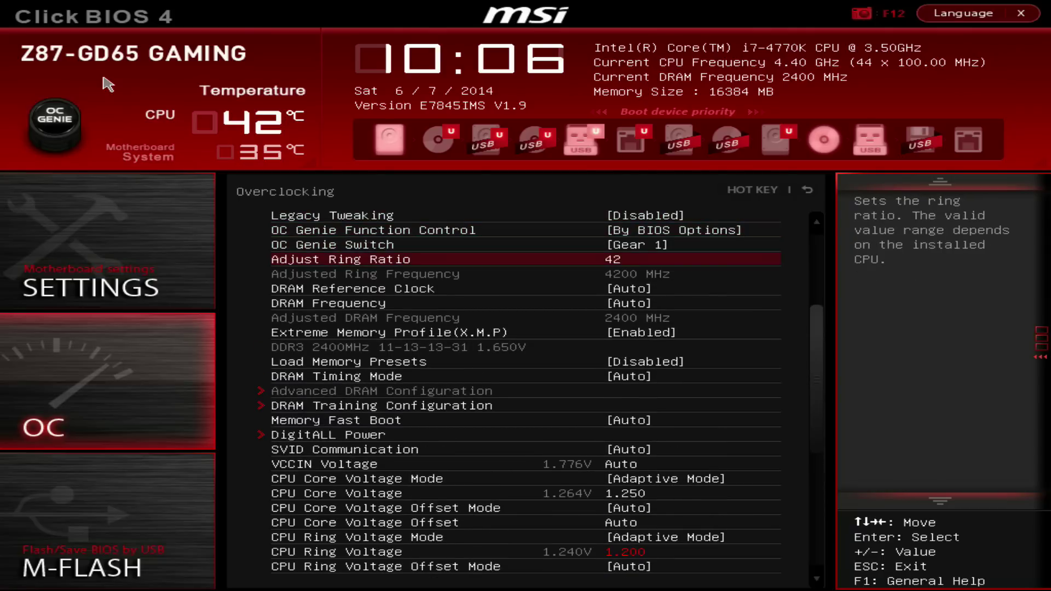
key("Up")
key("Up")
key("Up")
key("Up")
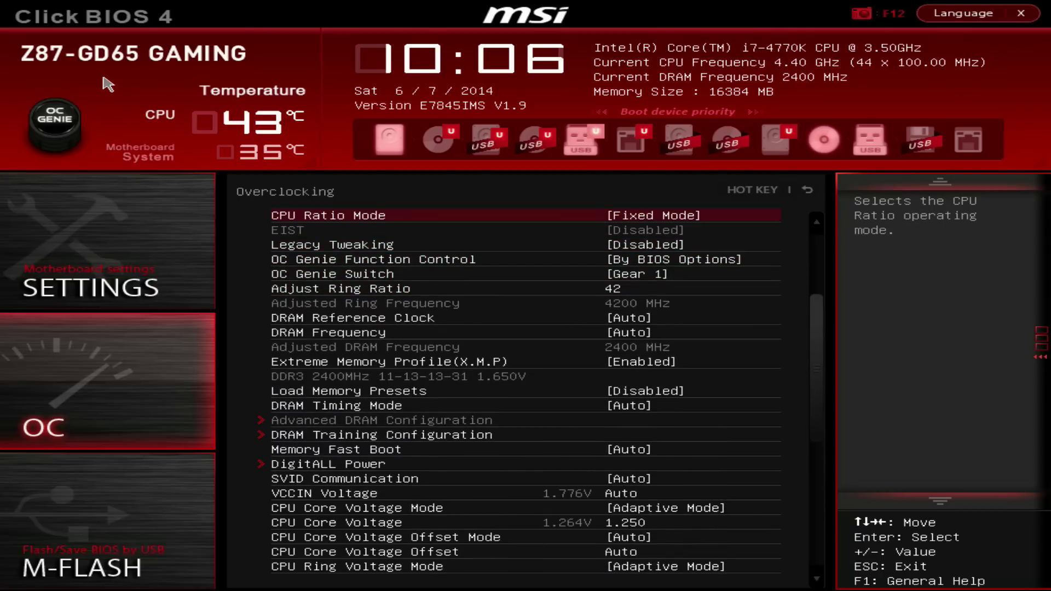
key("Up")
key("Up")
key("Up")
key("Down")
key("Down")
key("Up")
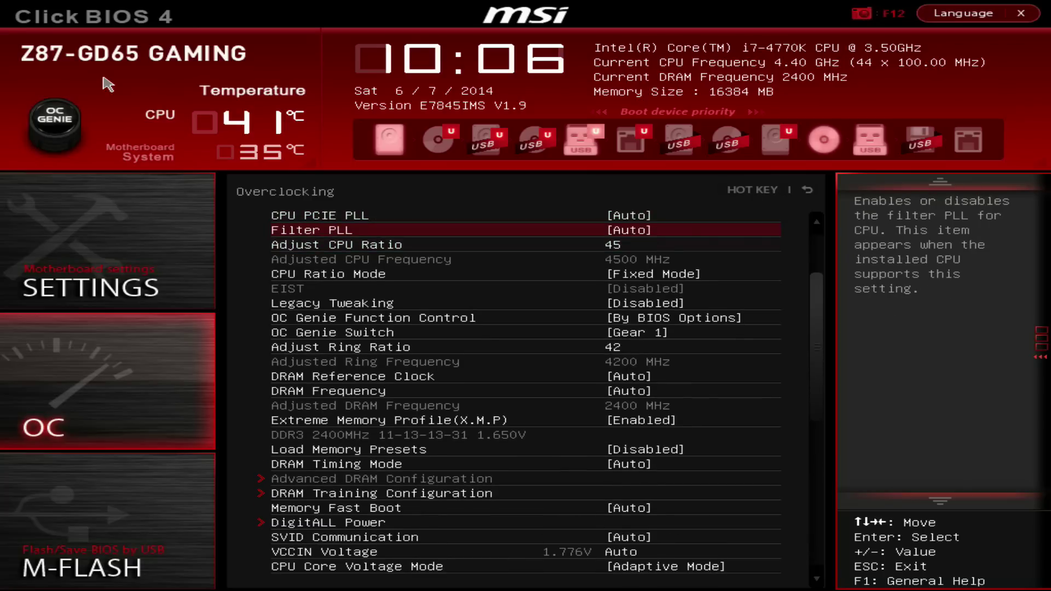
key("Up")
key("Up")
key("Up")
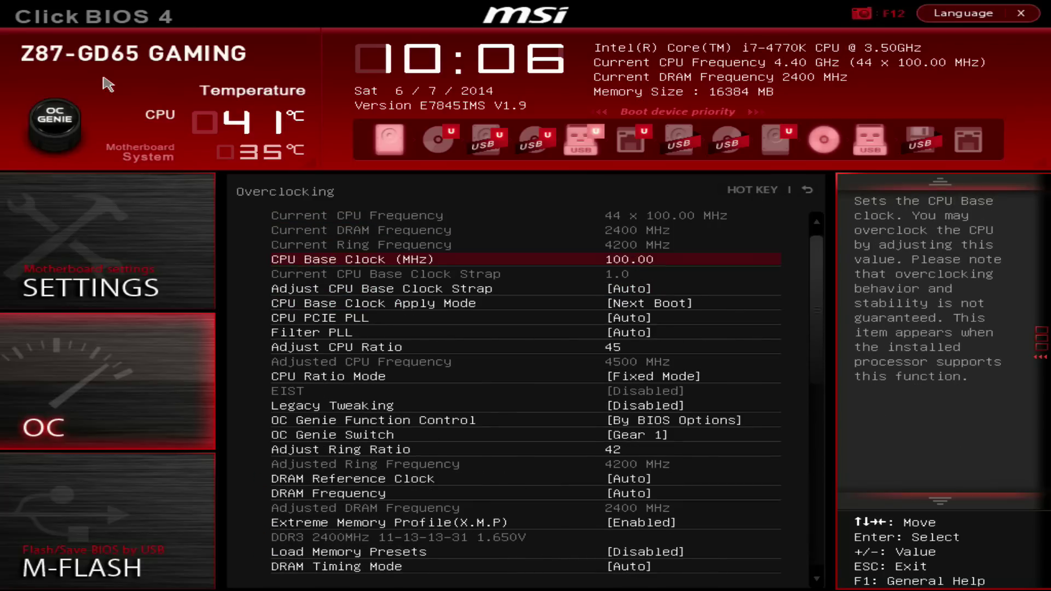
key("Escape")
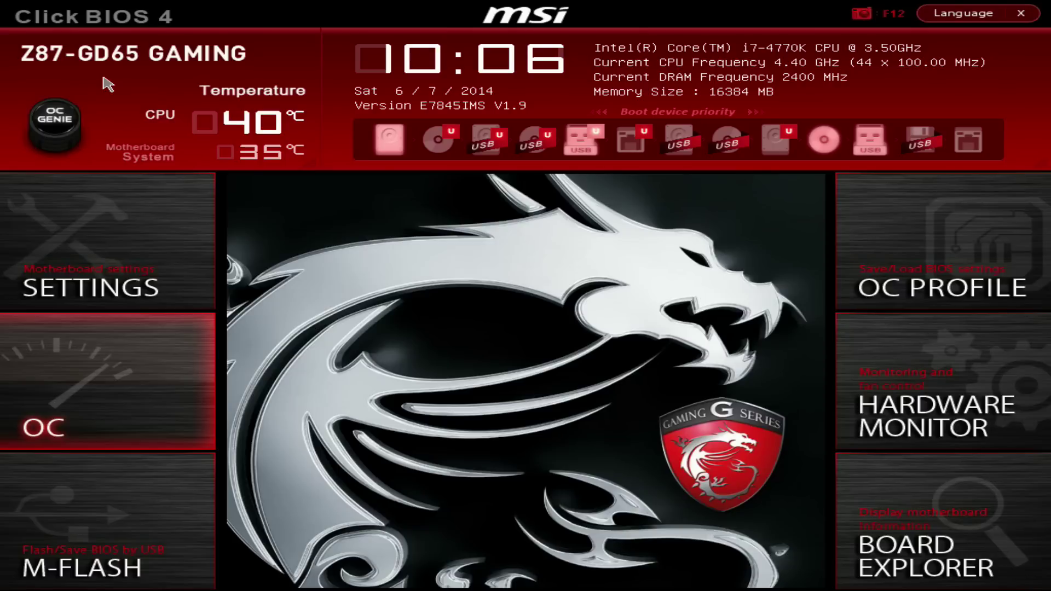
Go to Settings > Save & Exit and request Save Changes and Reboot.
key("Up")
key("Return")
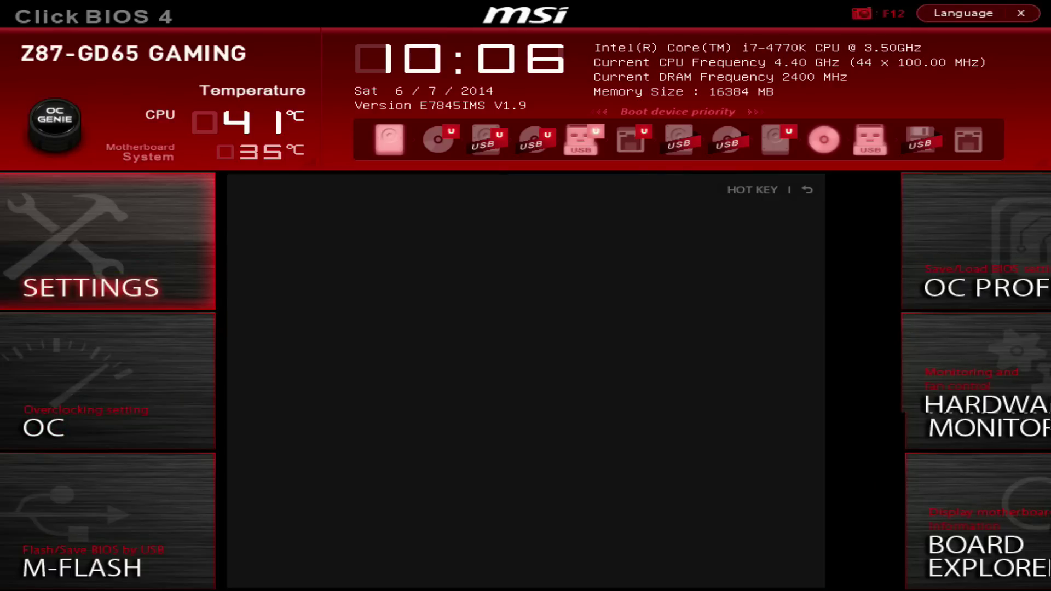
key("Down")
key("Down")
key("Down")
key("Down")
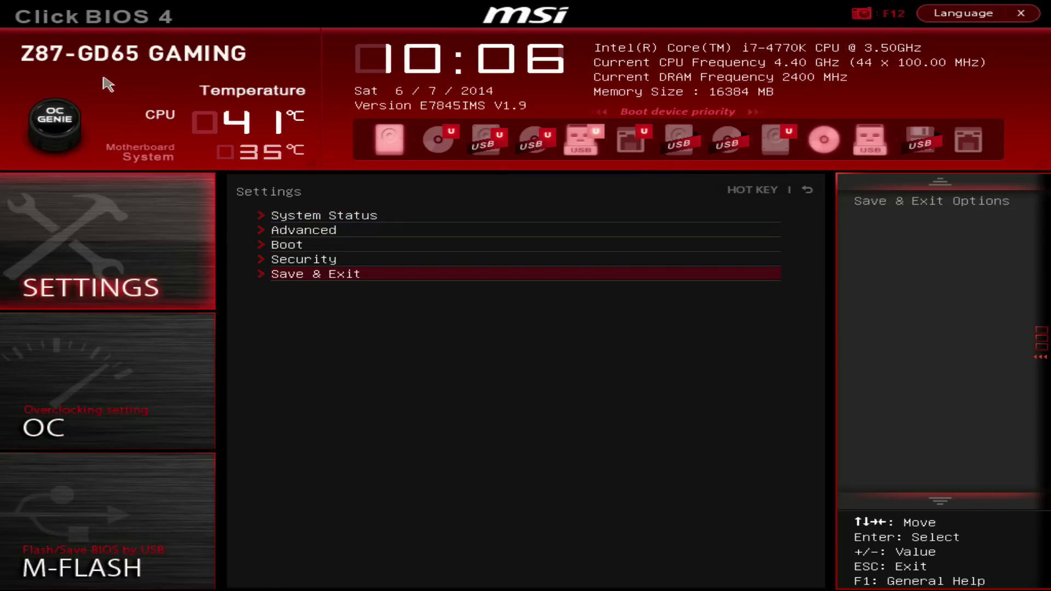
key("Return")
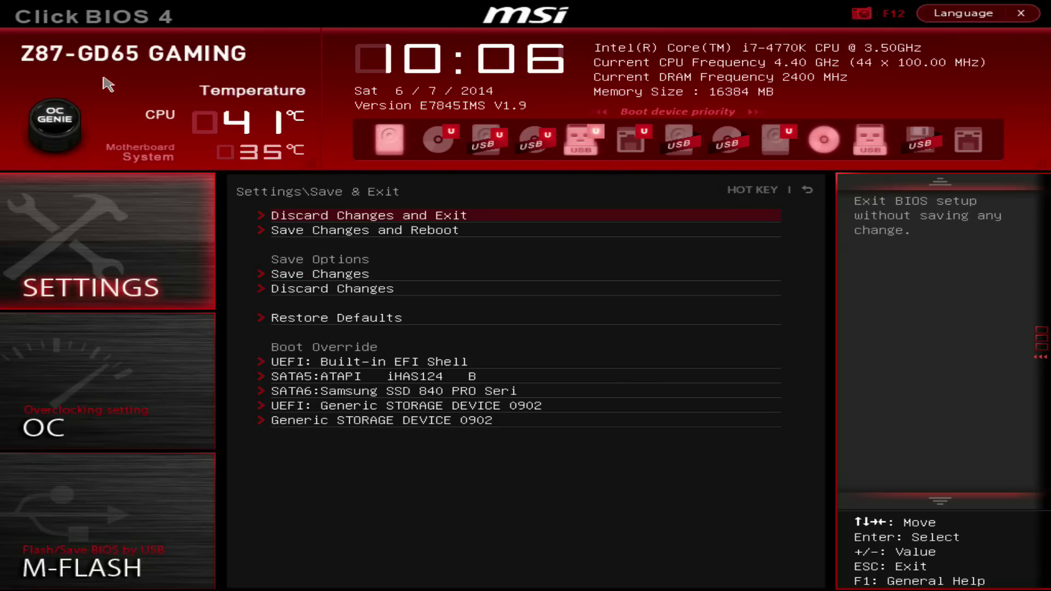
key("Down")
key("Return")
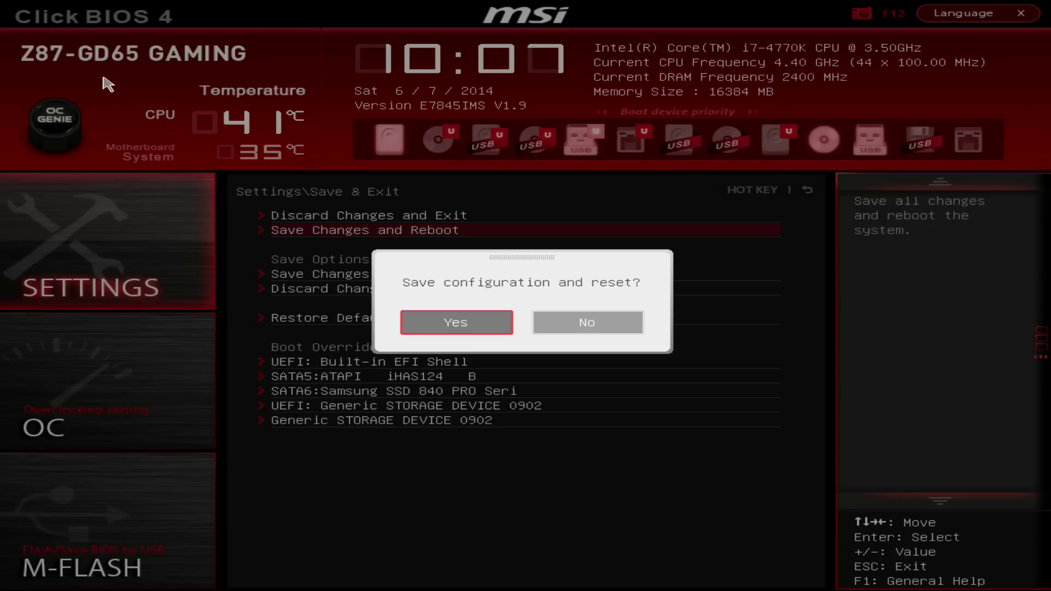
Answer No to the save-and-reset confirmation and back out to the home screen.
key("Right")
key("Return")
key("Escape")
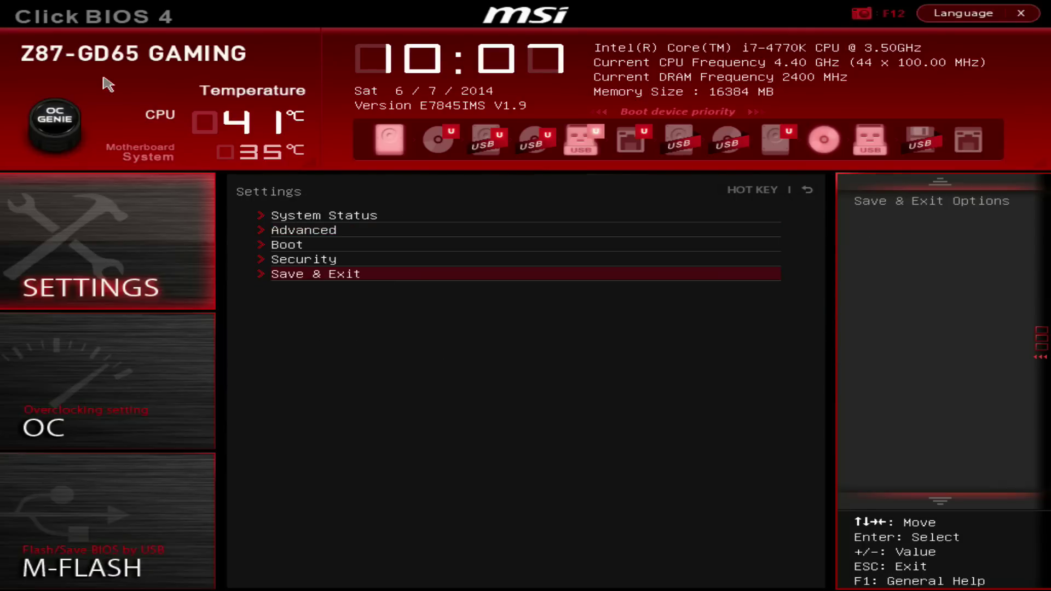
key("Escape")
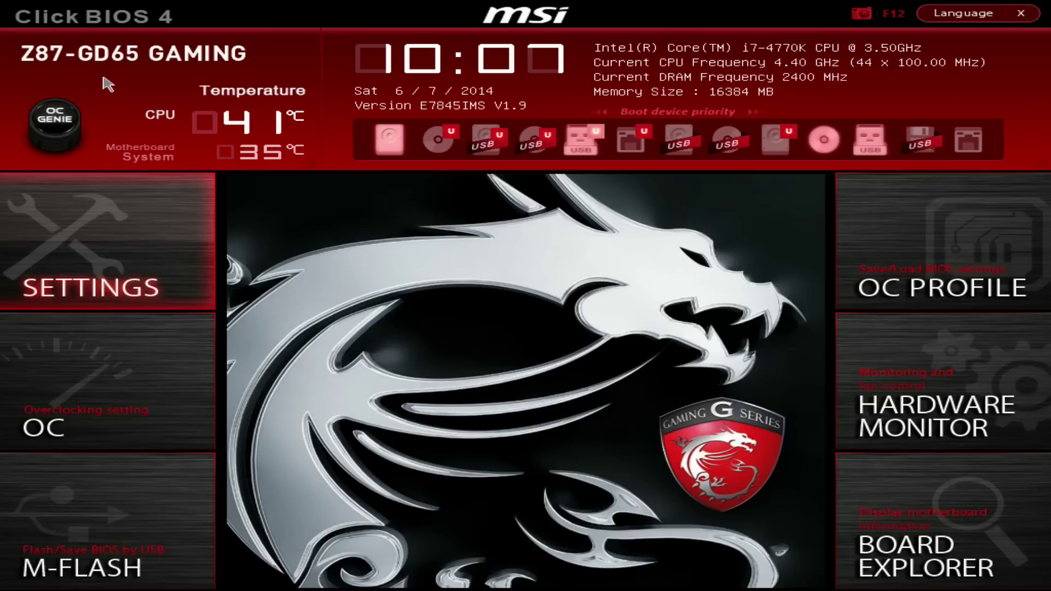
Return to Save & Exit and bring up the Save Changes and Reboot confirmation again.
key("Return")
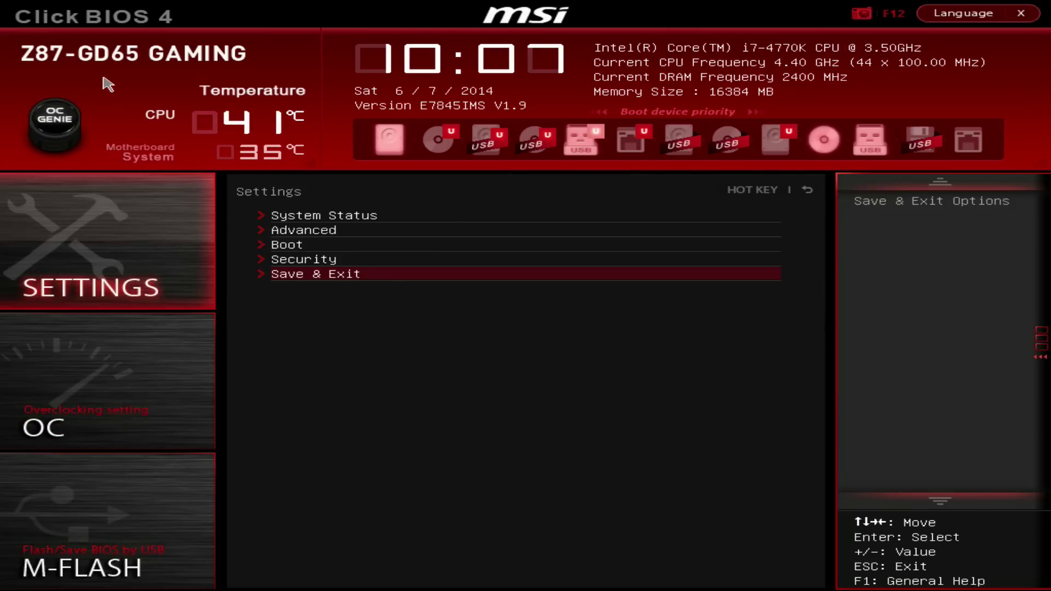
key("Return")
key("Down")
key("Return")
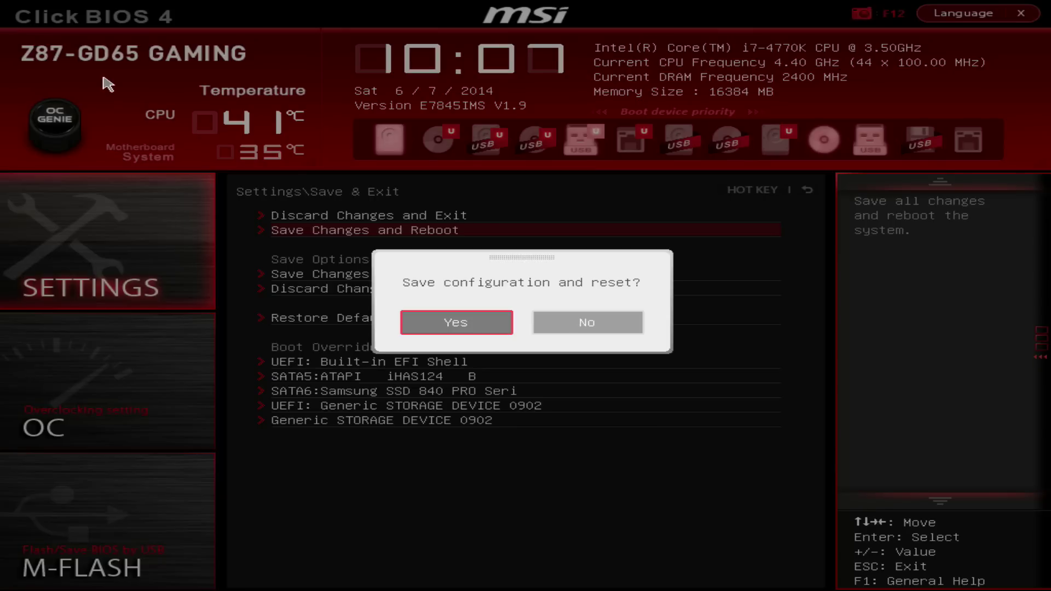